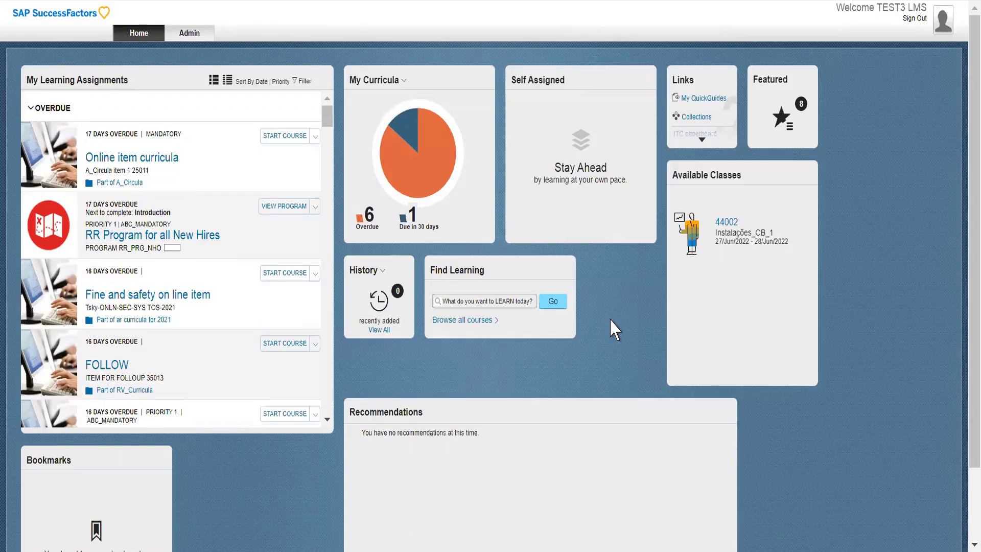
Step: Open Learning Administration and start a new item from the learning activity Items page
click(185, 38)
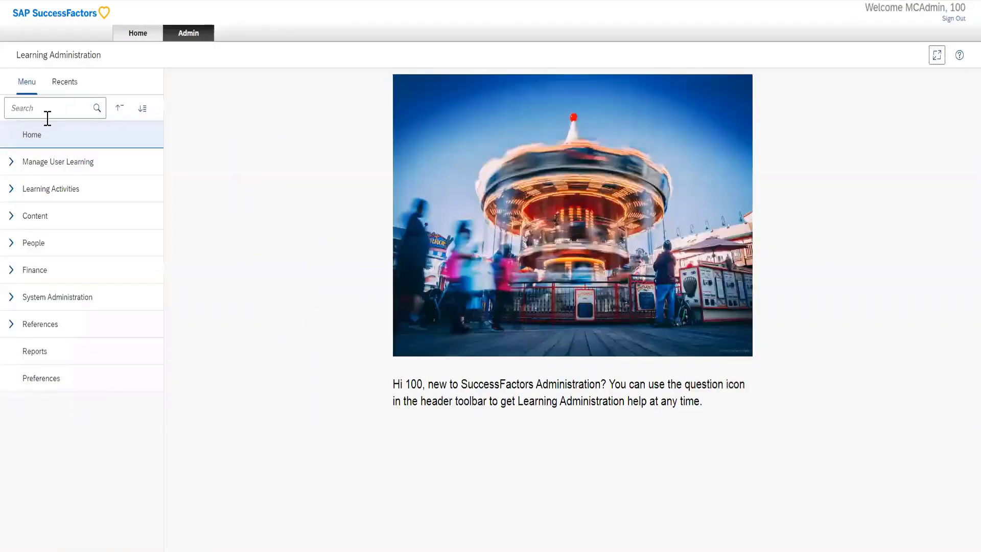
click(21, 193)
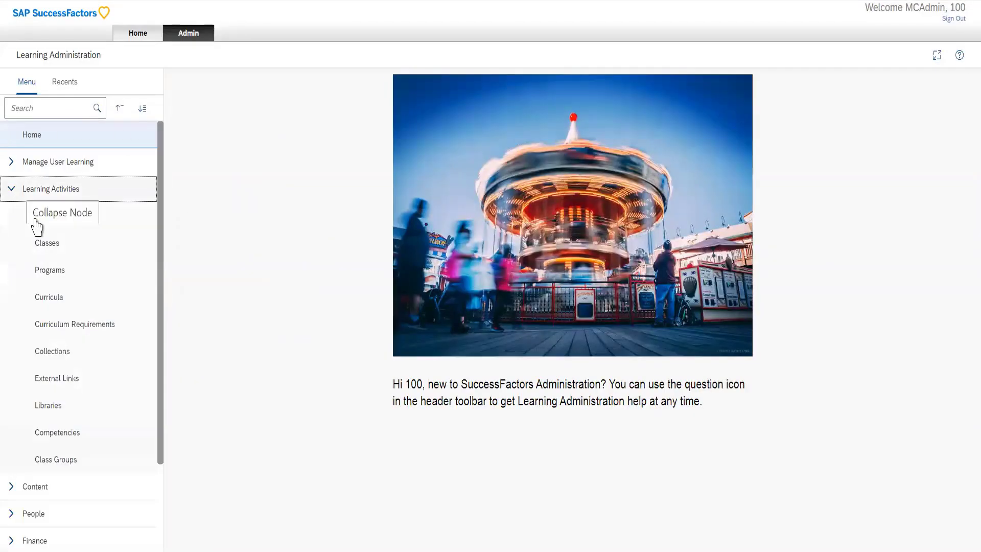
click(37, 219)
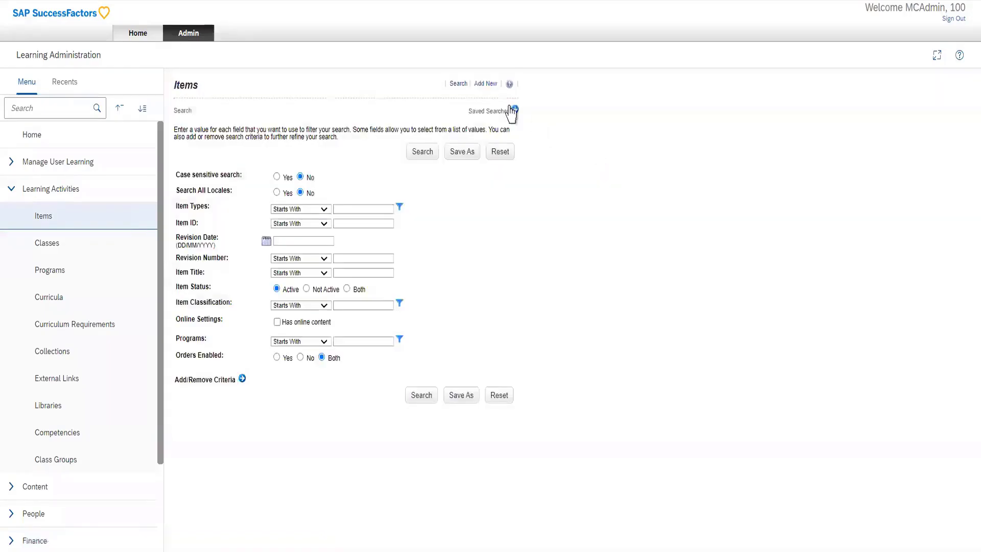
click(487, 84)
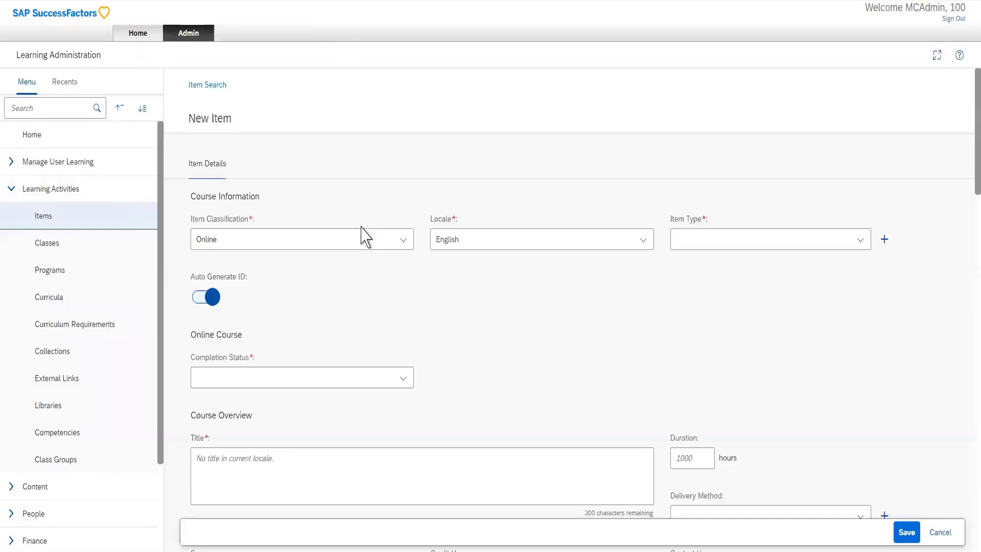
Step: Review the available Item Classification and Locale options of the new item without changing them
click(403, 240)
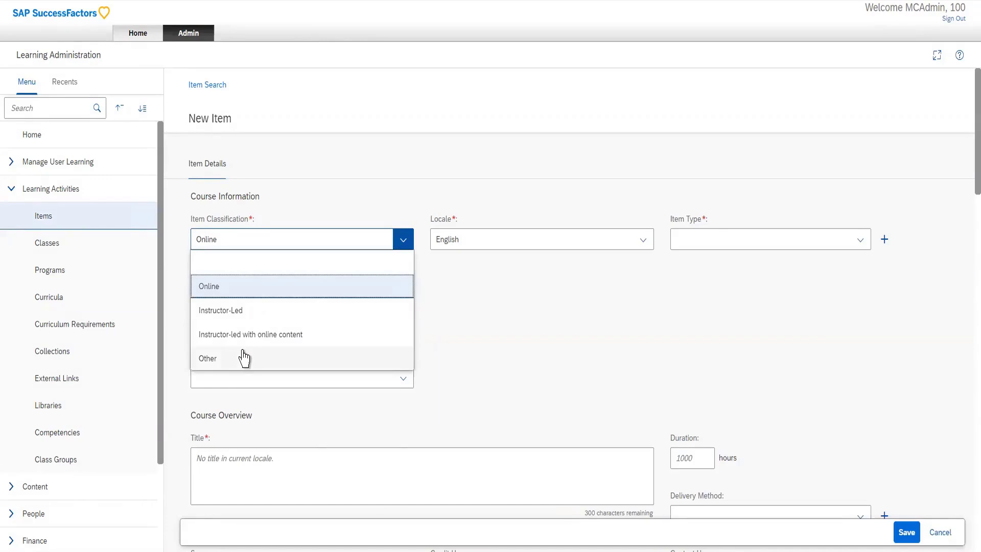
click(644, 244)
click(644, 245)
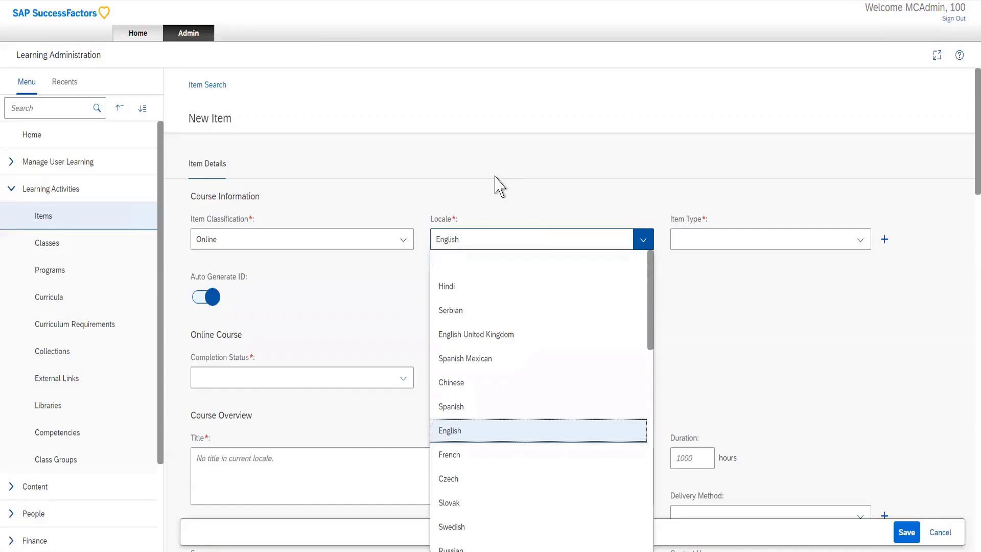
click(364, 306)
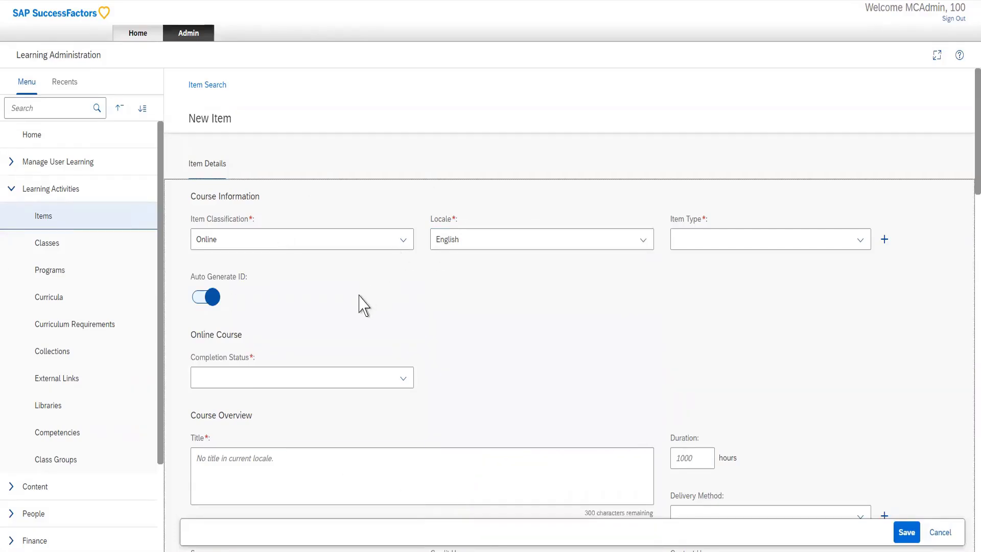
Step: View the admin locale and time zone Preferences, and look through the Manage Labels entries among the References
click(11, 193)
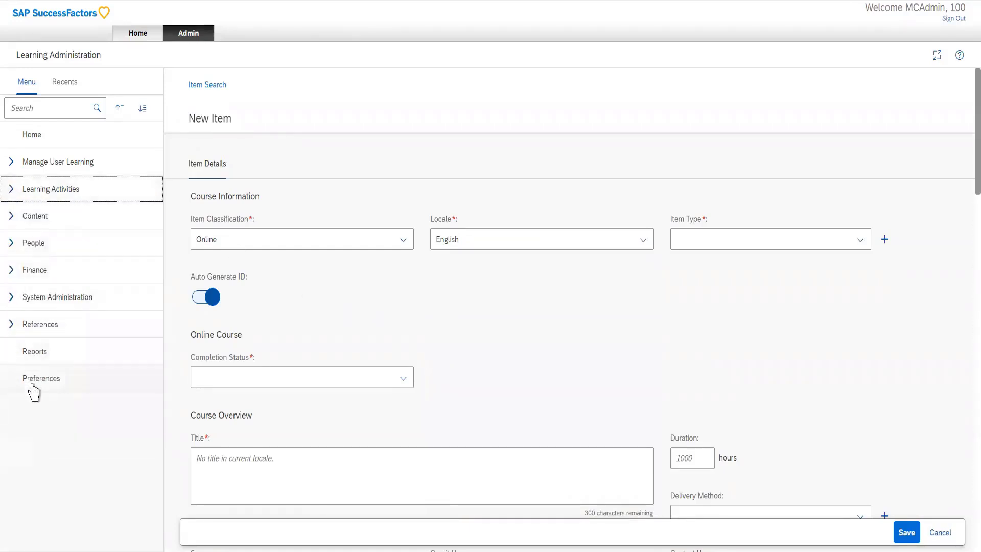
click(31, 385)
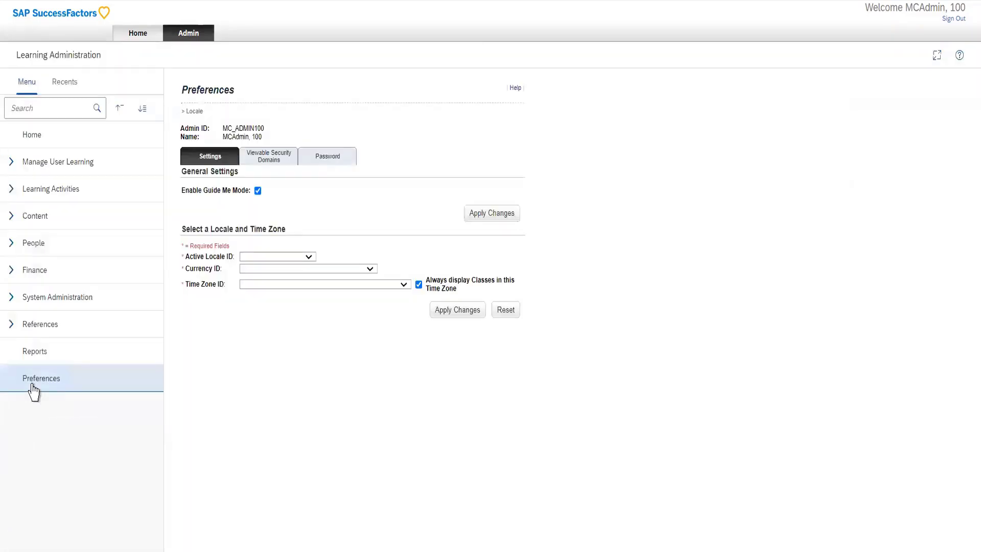
click(11, 327)
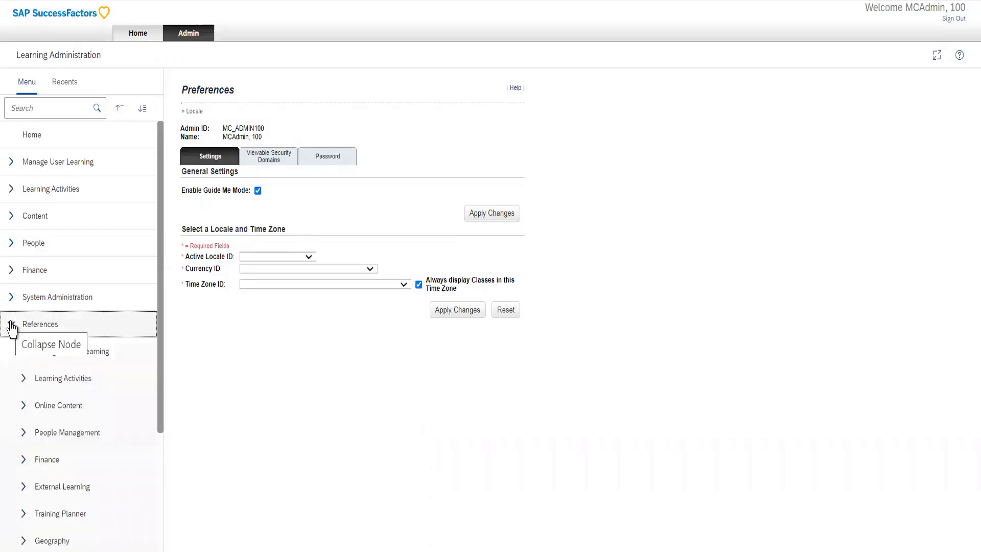
scroll(88, 402, down, 3)
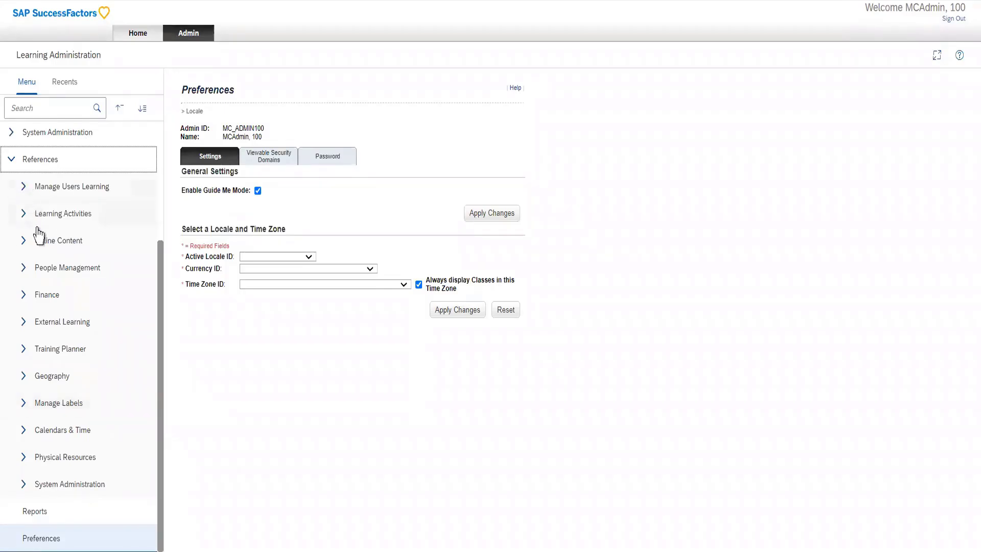
click(24, 403)
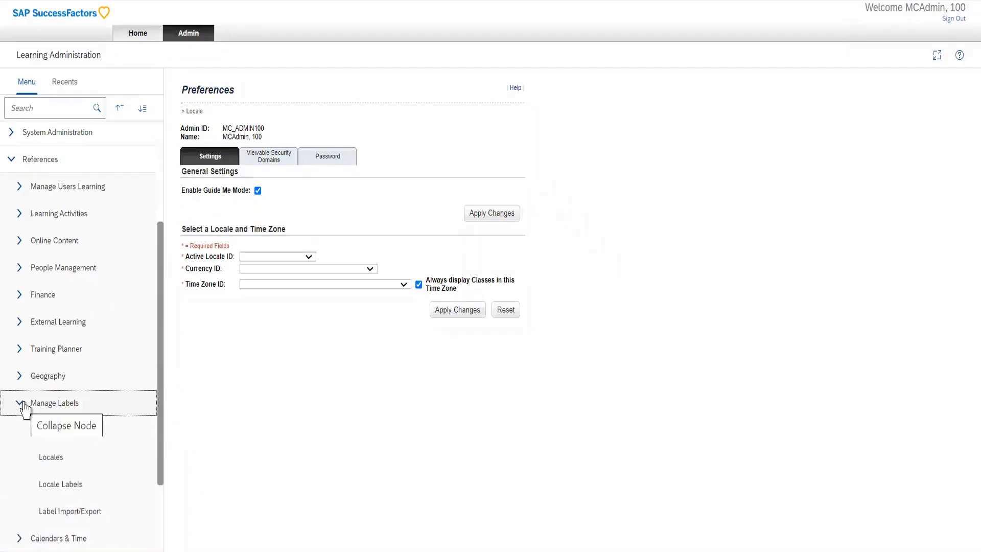
scroll(26, 406, down, 2)
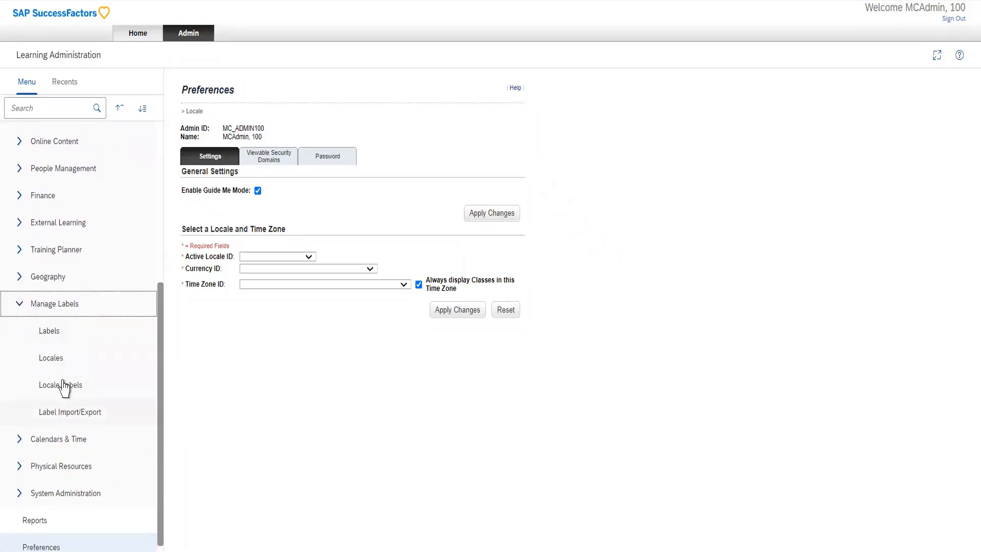
click(23, 305)
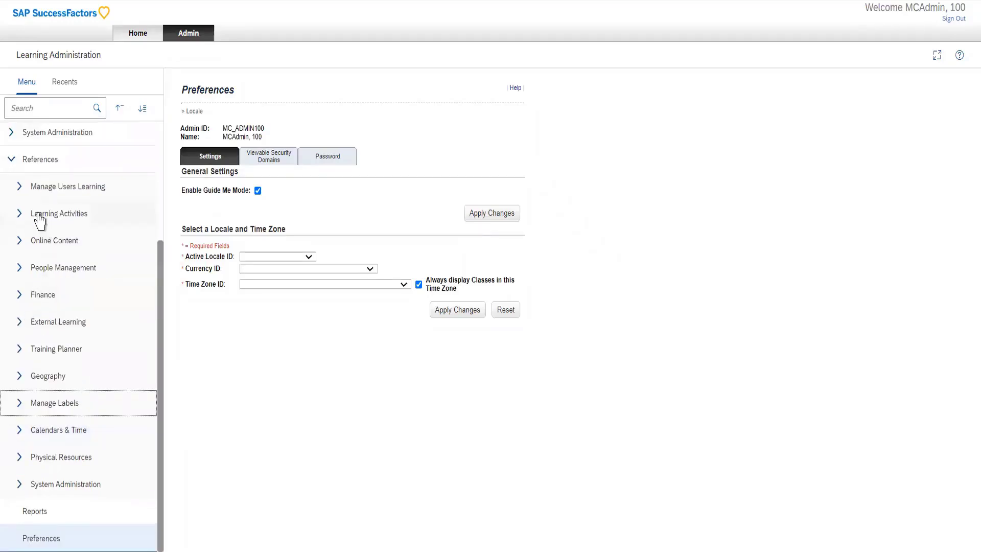
Step: Open the Assignment Types reference under Manage Users Learning and list all assignment types
click(21, 193)
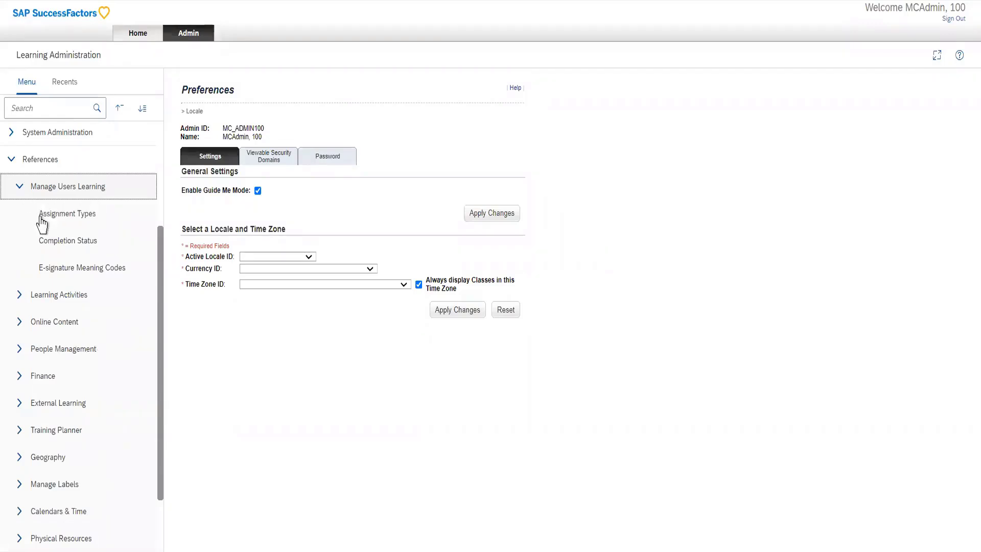
click(93, 225)
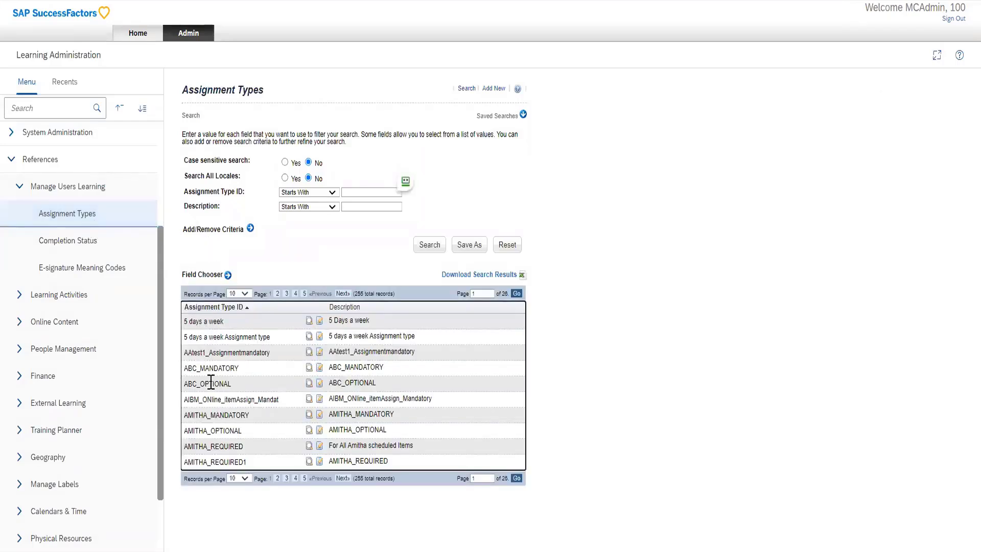
click(428, 246)
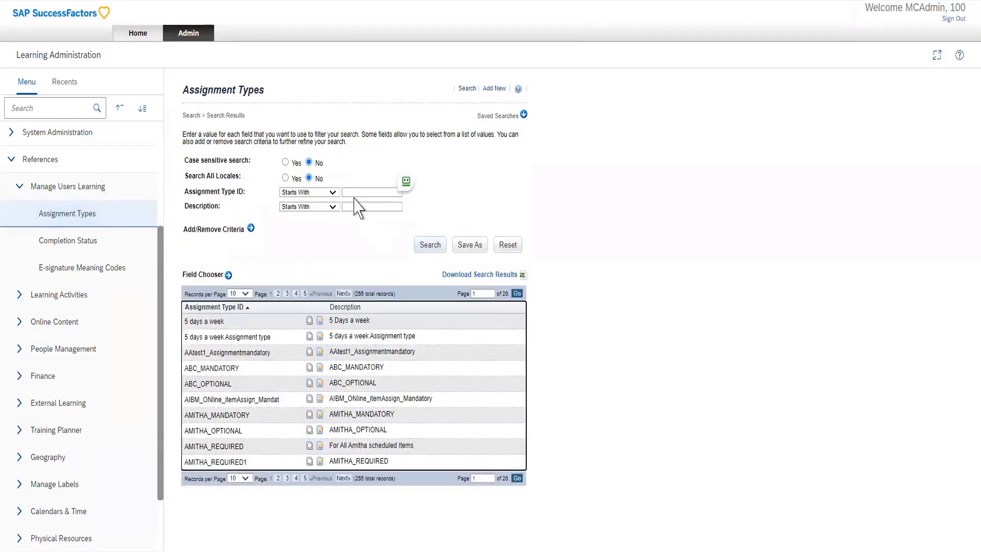
Step: Search for assignment types whose Assignment Type ID contains "mandatory"
click(357, 191)
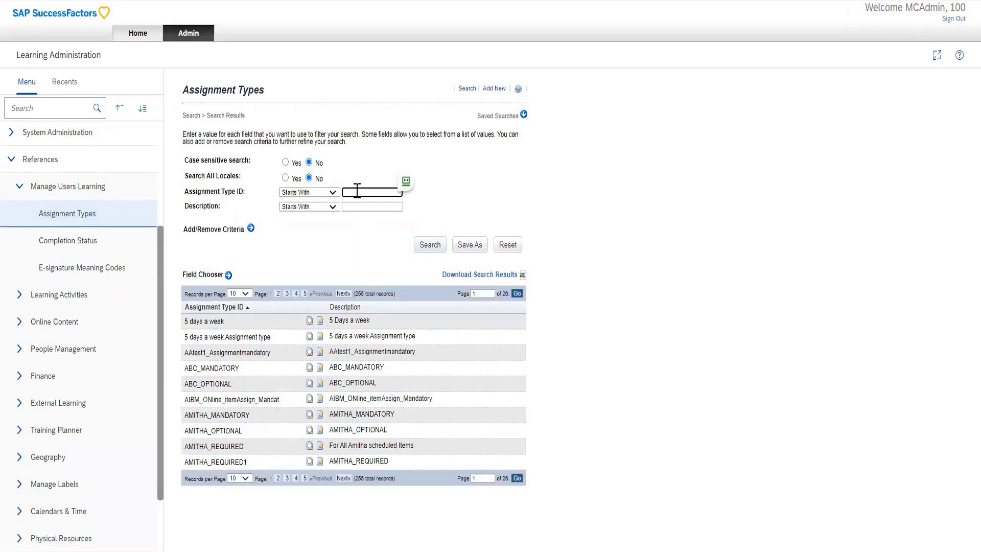
text(mandatory)
click(333, 193)
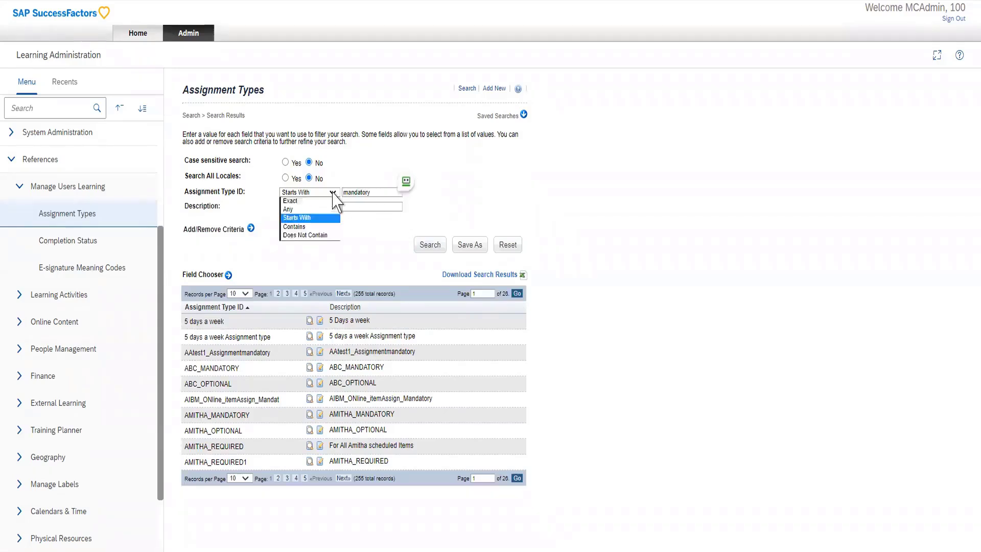
click(305, 226)
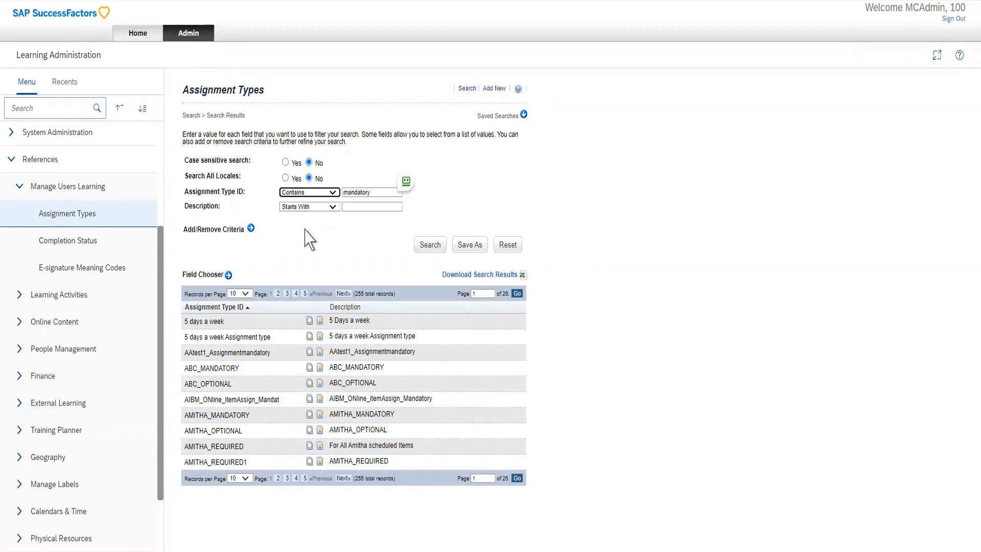
click(423, 249)
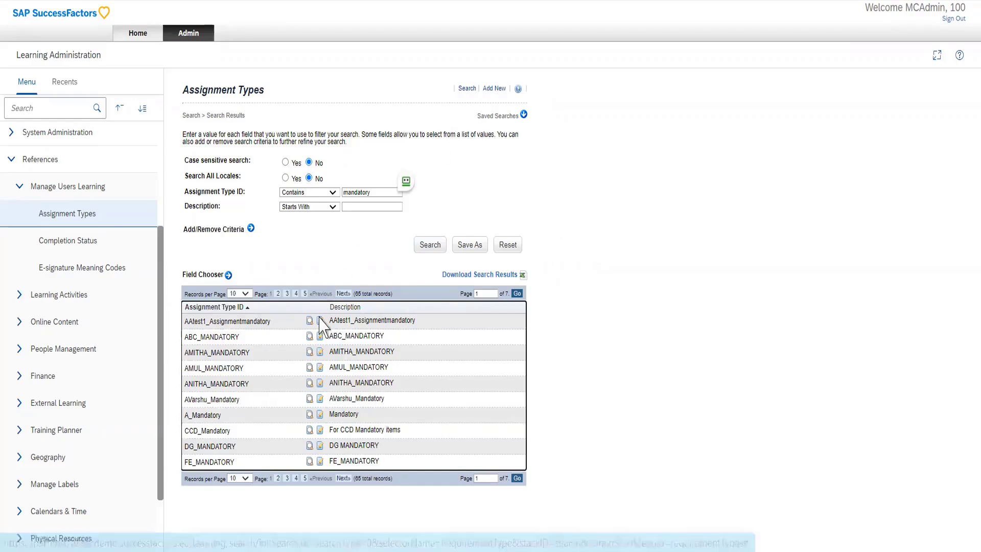
Step: Open the A_Mandatory assignment type to review its description, and search the Learning Administration Help PDF for "reference"
click(319, 414)
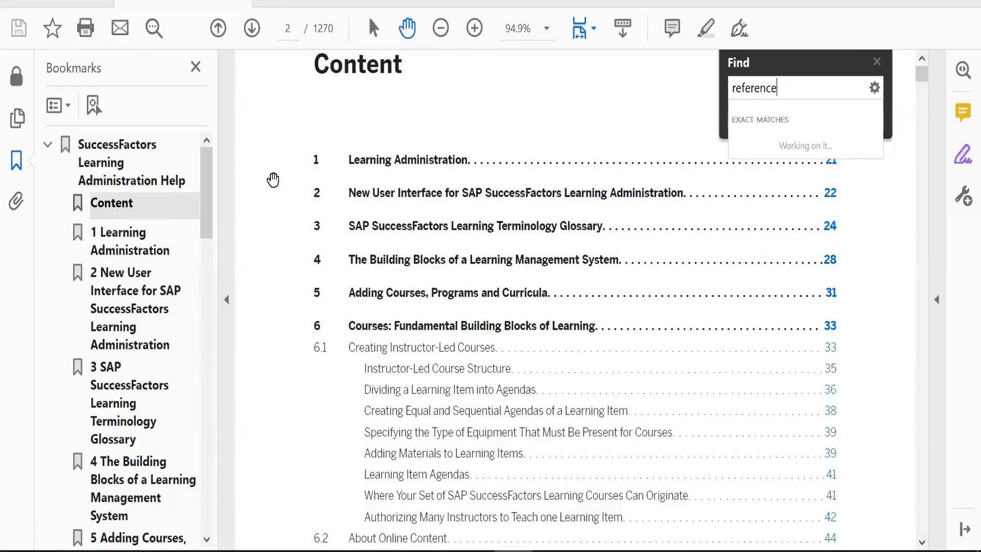
key(Return)
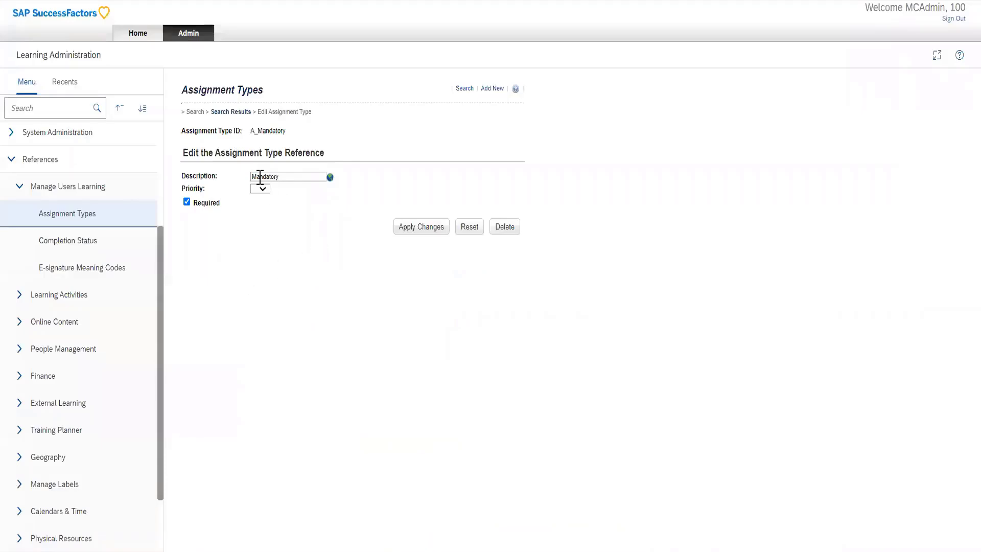
drag(257, 177, 283, 177)
Step: Add a new assignment type with ID Mandatory_Training, priority 1 and the Required option enabled, then close its dialog
click(495, 89)
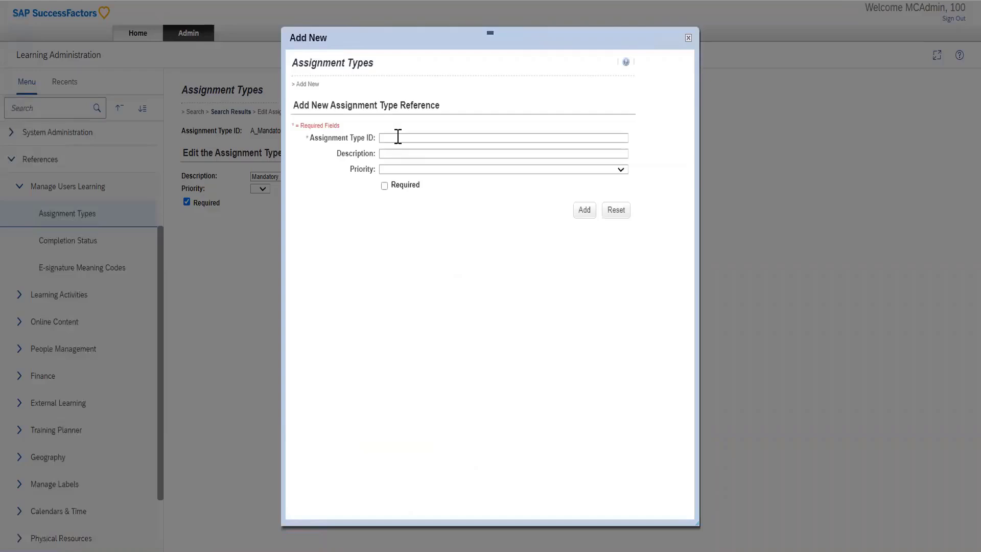
click(398, 137)
text(Ma)
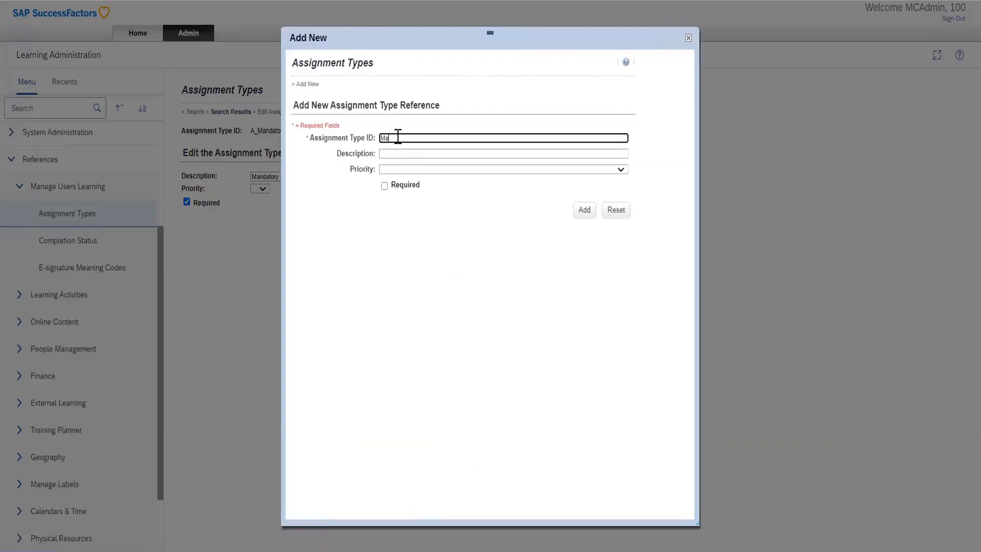
text(ndatory_Training)
click(404, 154)
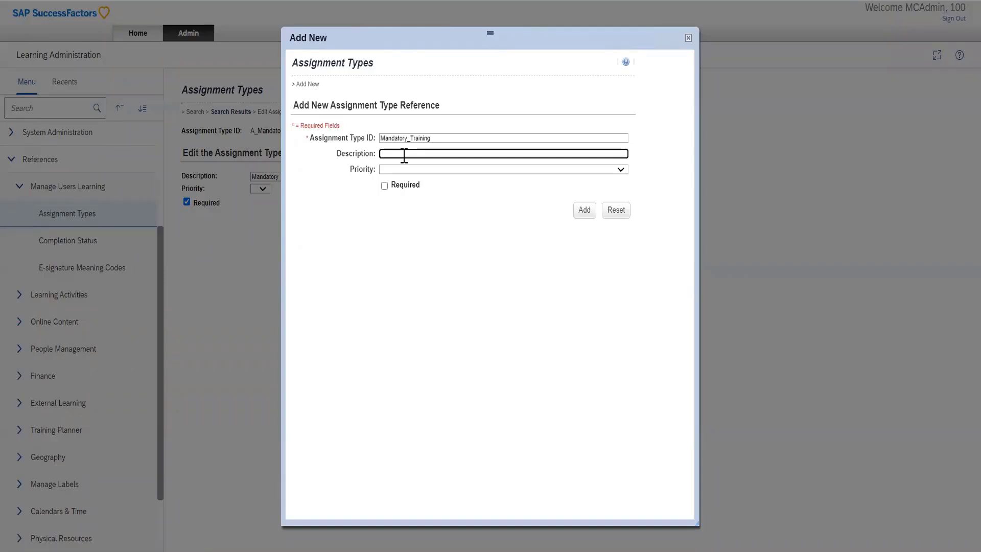
click(407, 170)
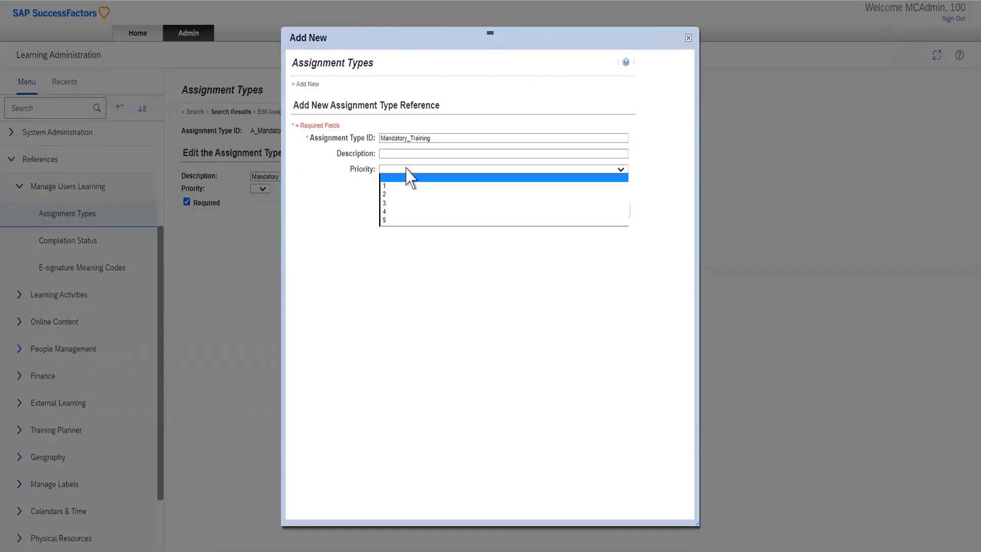
click(398, 186)
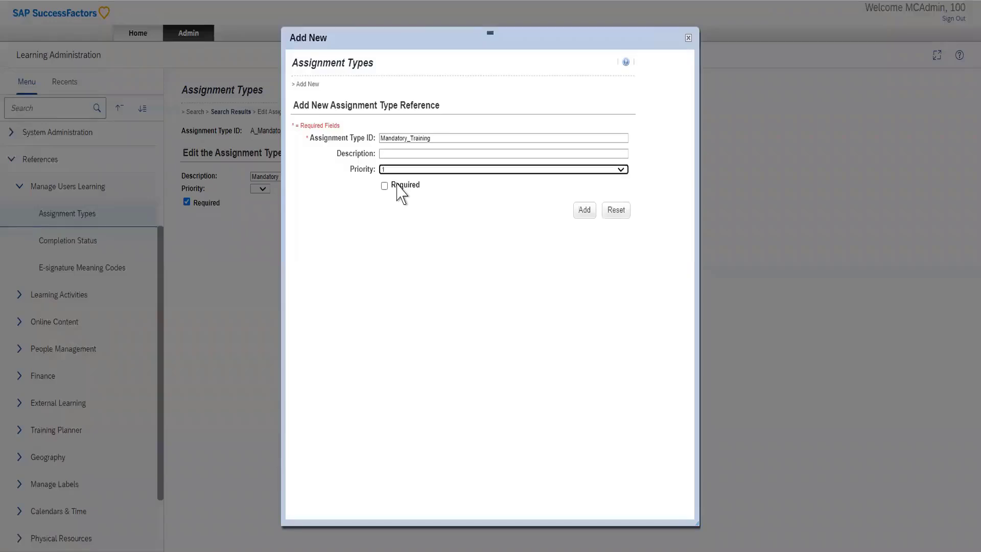
click(384, 186)
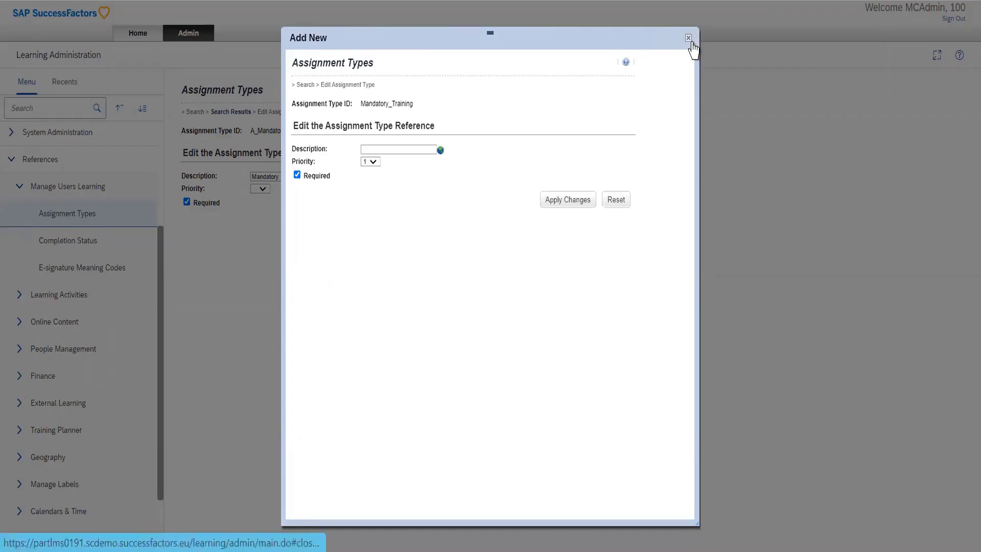
click(689, 39)
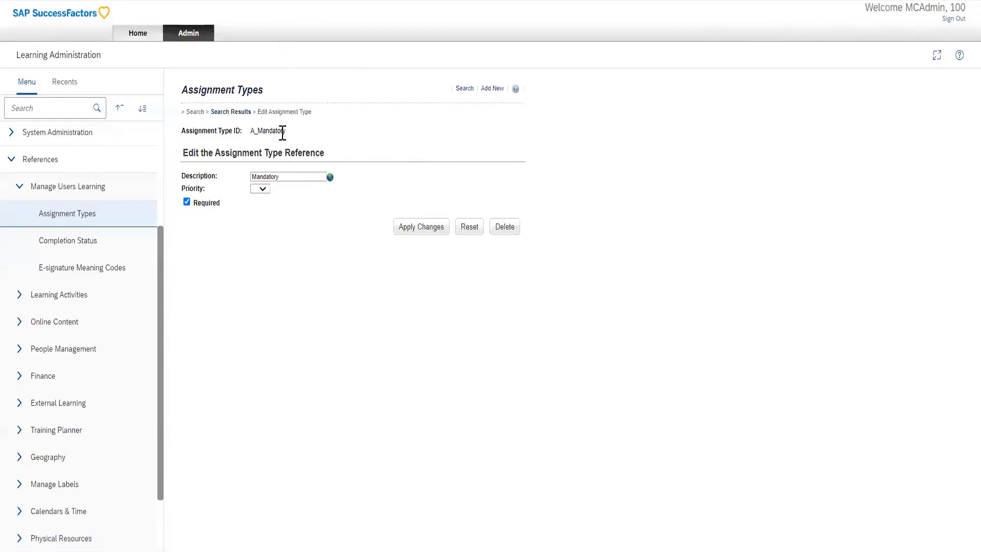
Step: Search the assignment types for an ID containing "mandatory_Training"
click(226, 113)
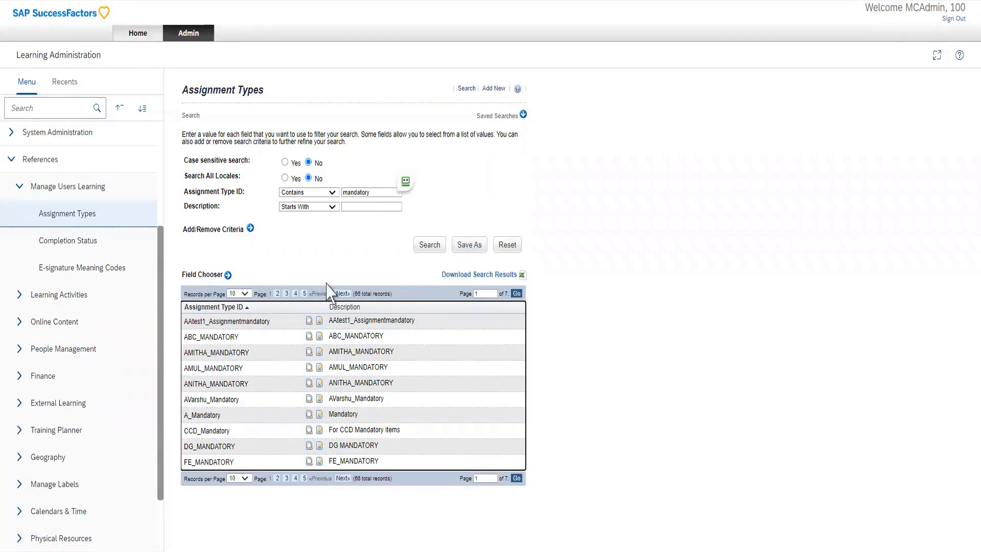
click(379, 189)
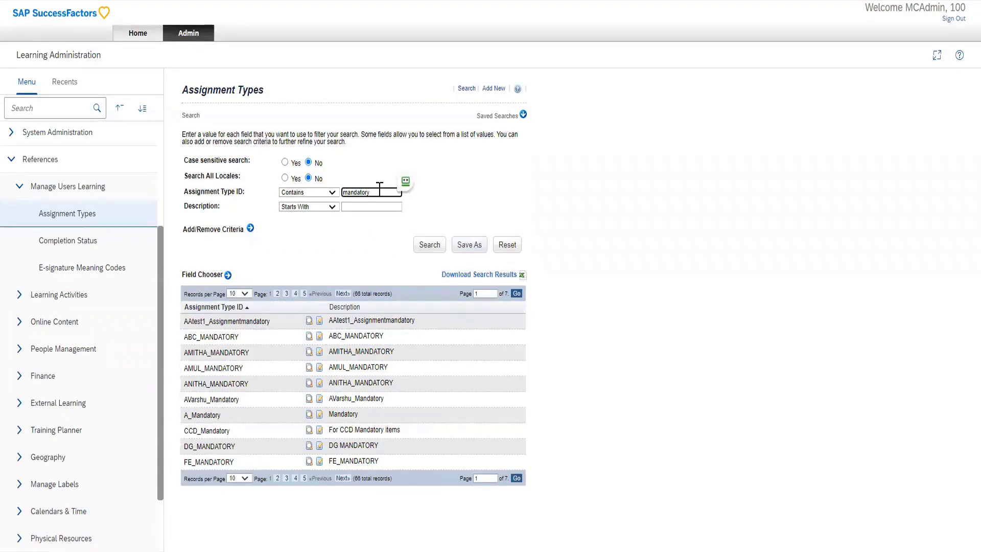
text(_Training)
click(430, 246)
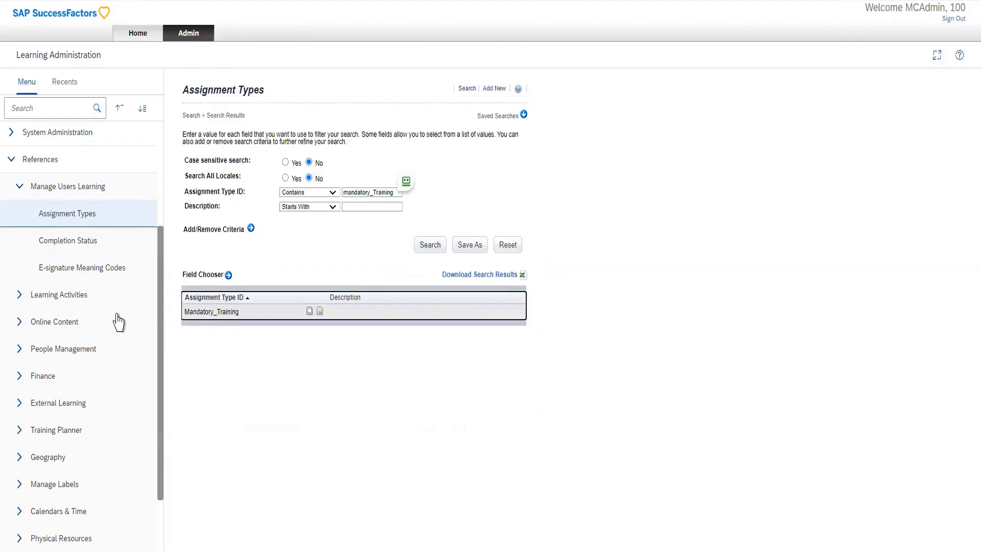
Step: Go to the learning items and open a blank form for a new item
scroll(118, 322, up, 3)
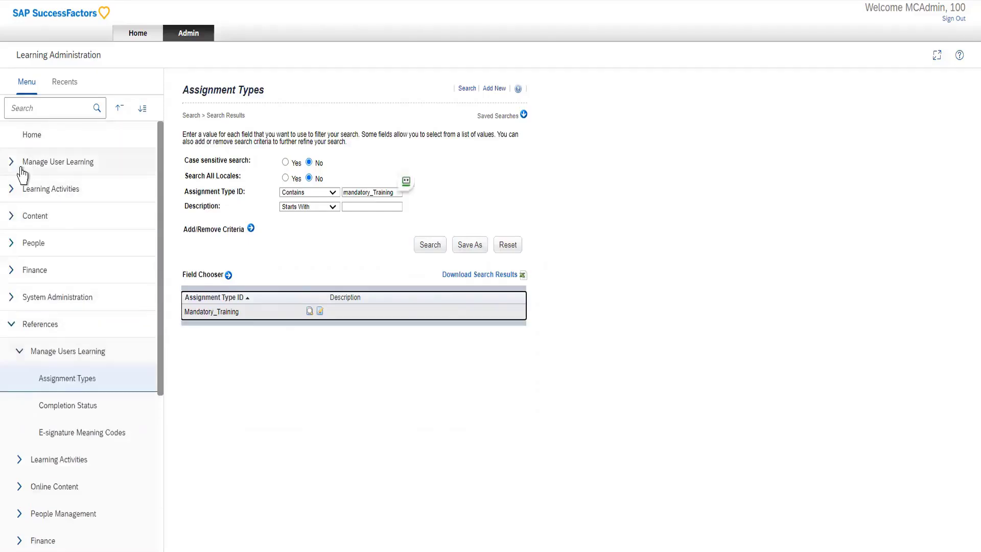
click(12, 190)
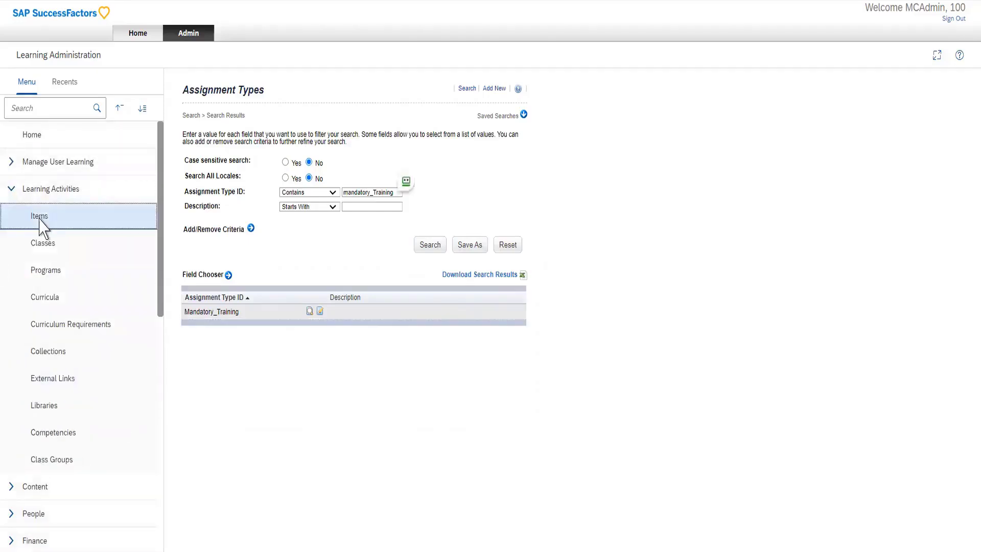
click(40, 220)
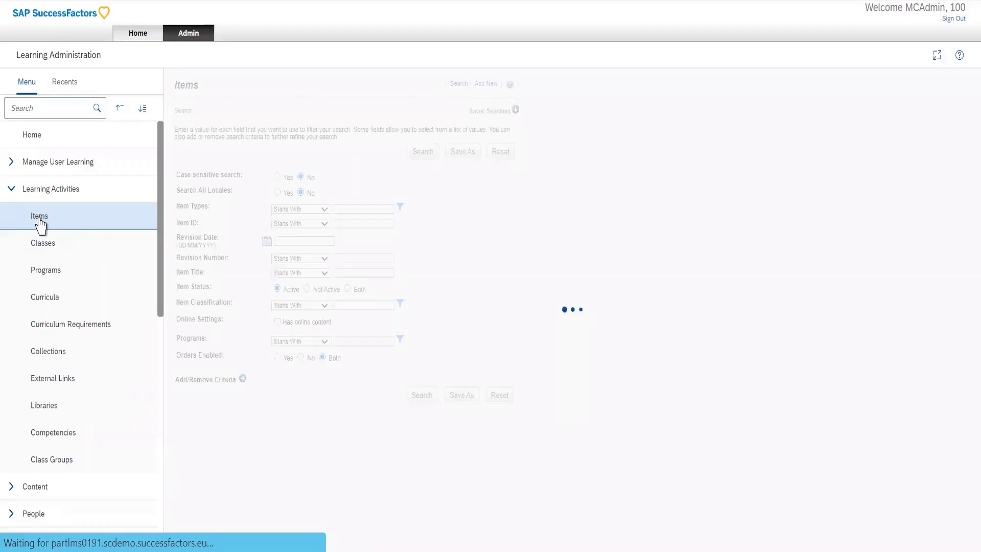
click(492, 86)
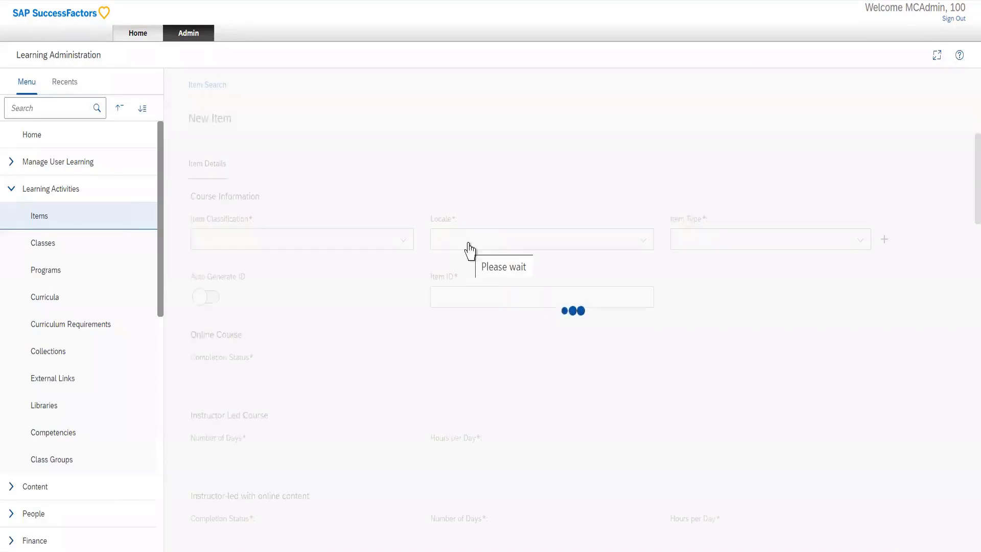
Step: Find the Assignment Type field in the new item form by searching the page for "assignment type"
key(ctrl+f)
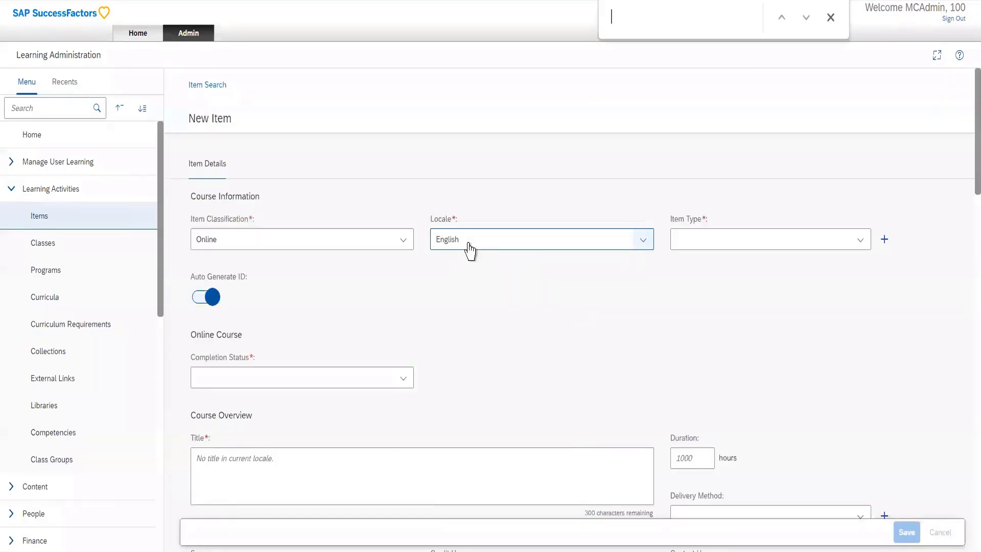
text(assign)
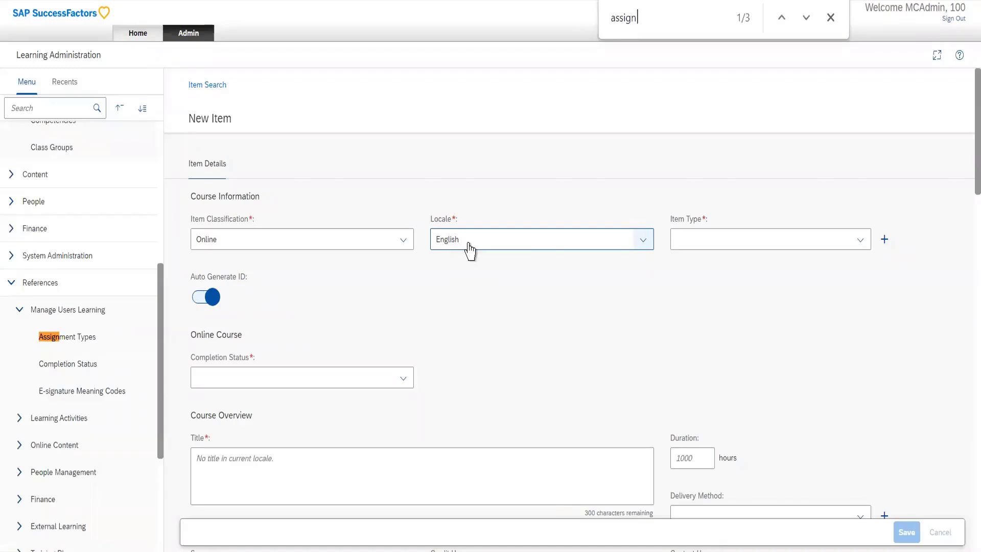
text(ment type)
key(Return)
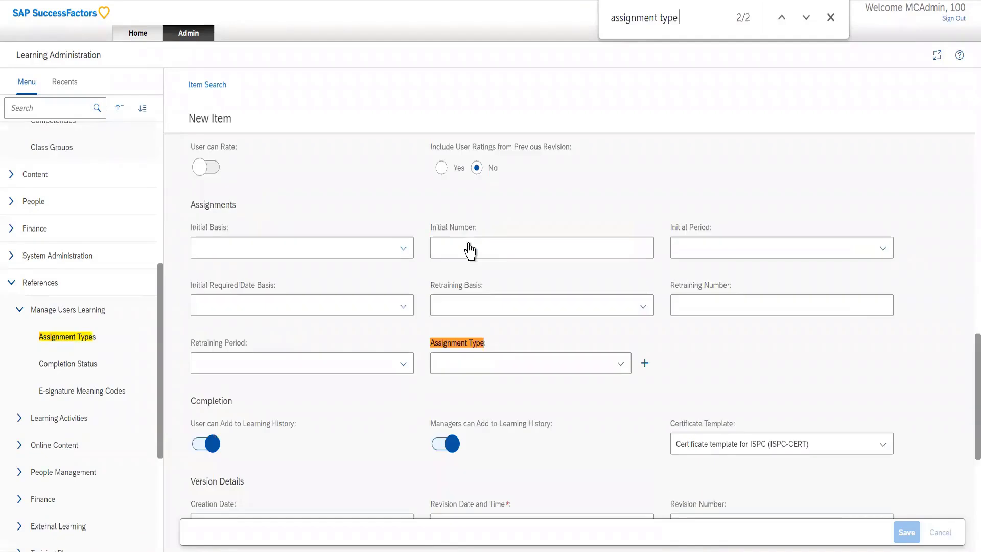
Step: Examine the Assignment Type choices of the new item, going through the entries that begin with "Mandatory"
click(623, 372)
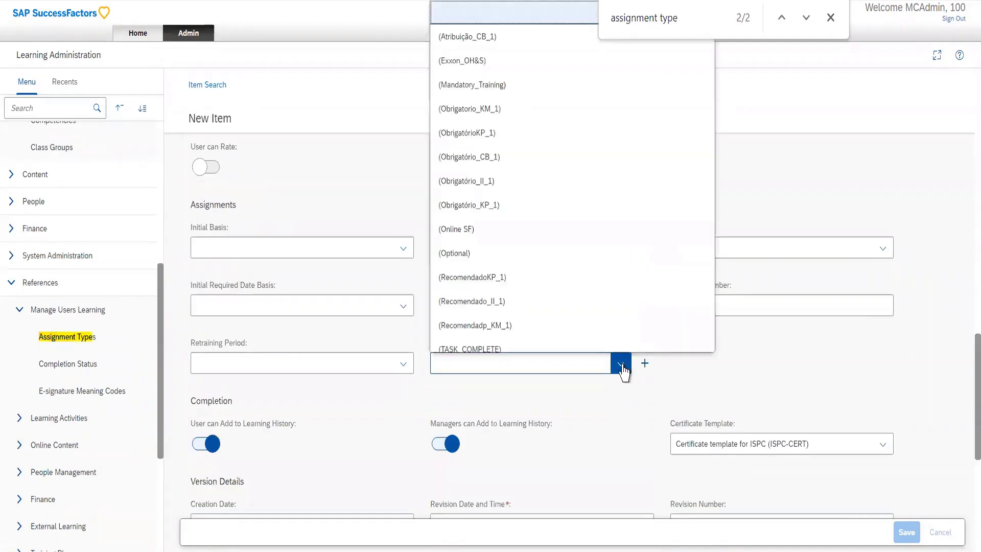
scroll(510, 139, down, 12)
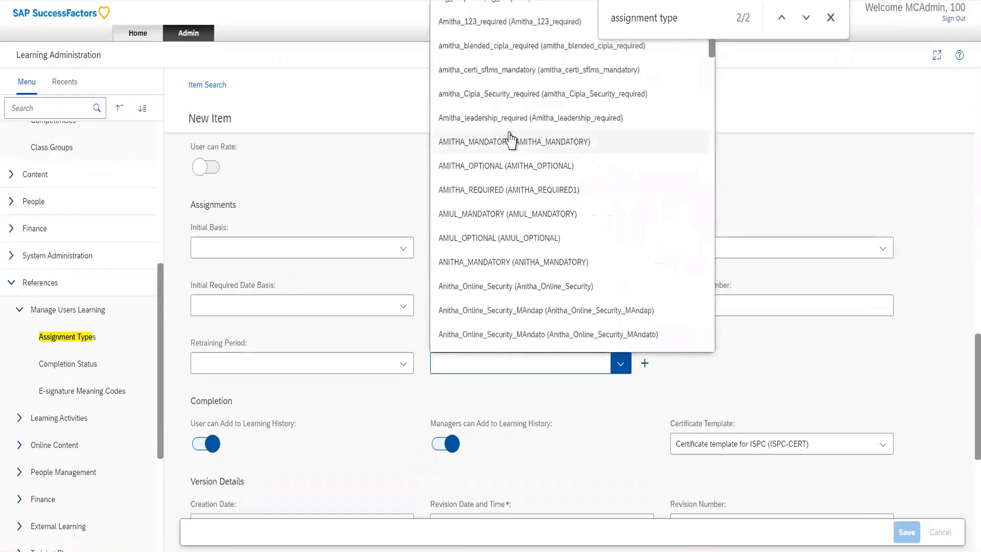
text(mandat)
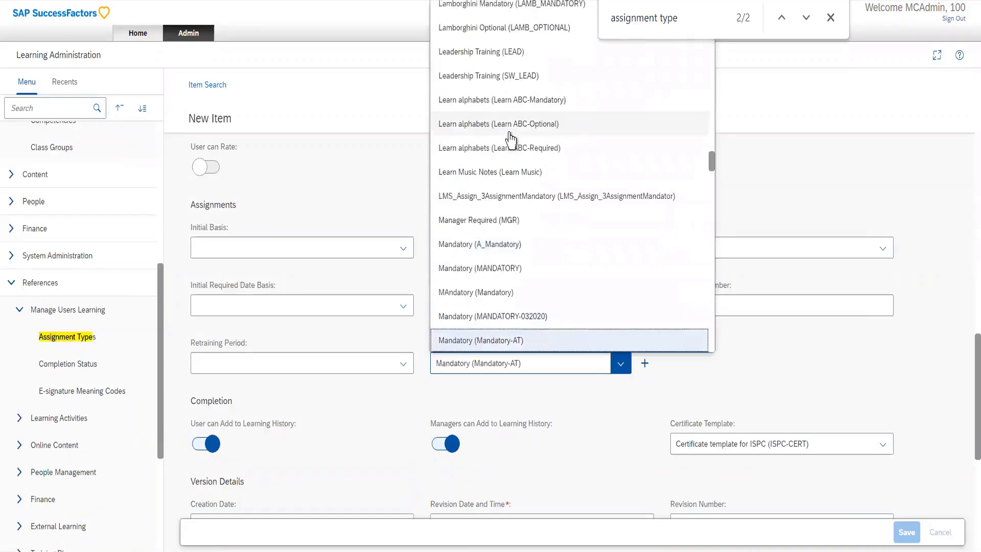
key(Down)
key(Down)
key(Down)
key(Down)
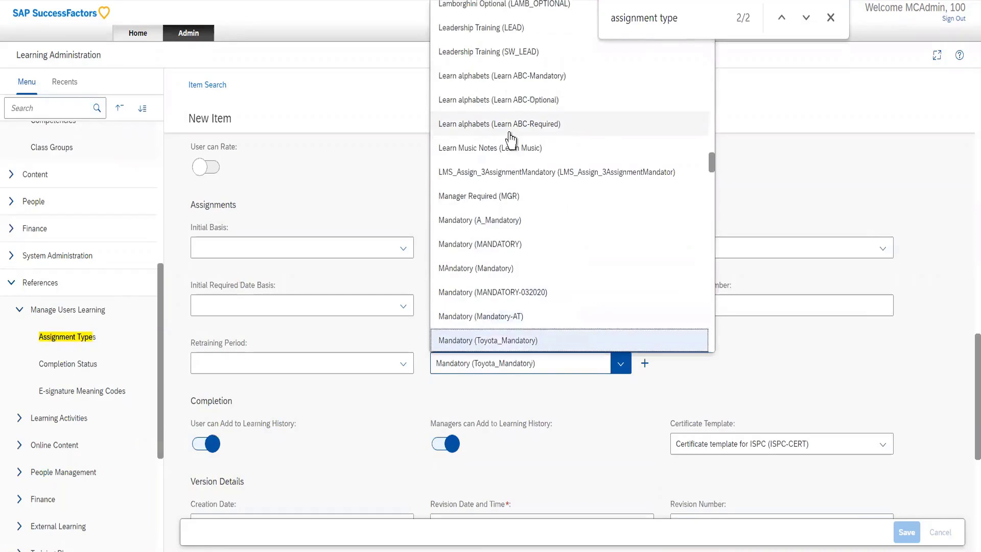
key(Down)
key(Down)
key(Down)
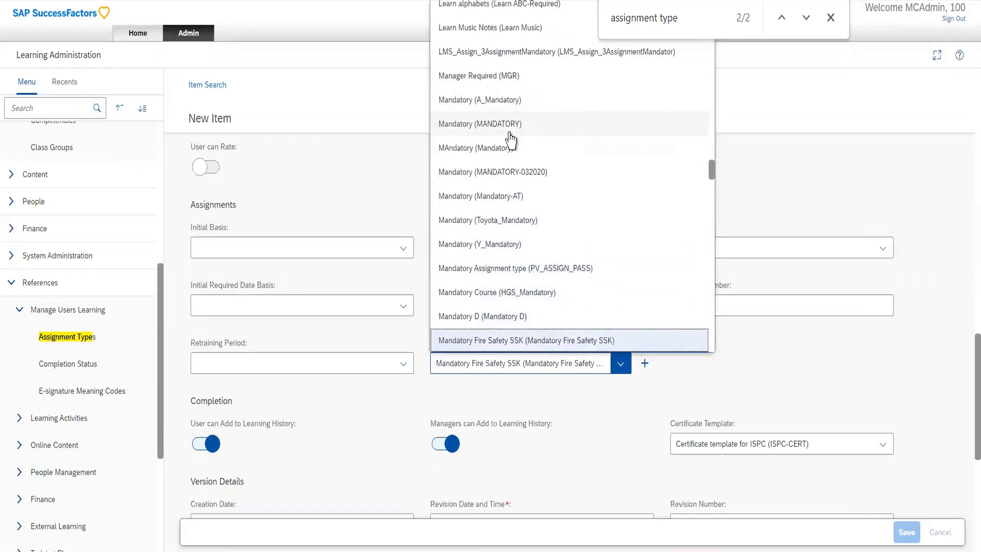
key(Down)
key(Down)
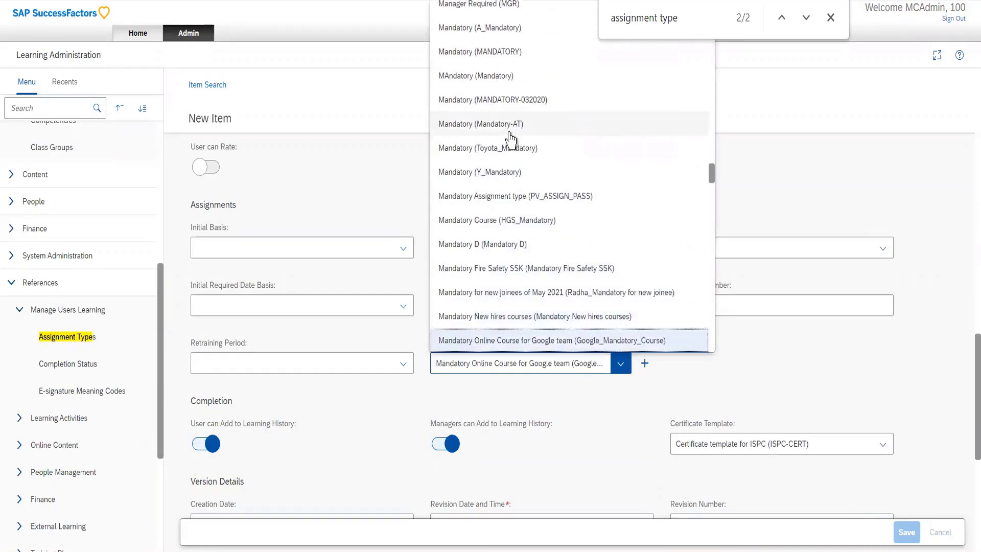
key(Down)
key(Down)
key(Down)
key(Down)
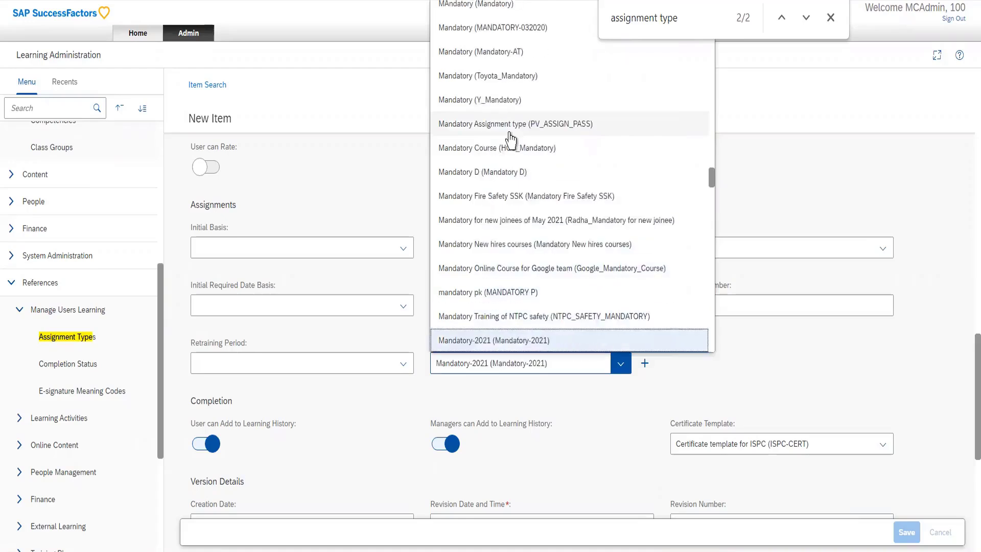
key(Down)
key(Down)
key(Down)
key(Down)
key(Down)
key(Down)
key(Down)
key(Down)
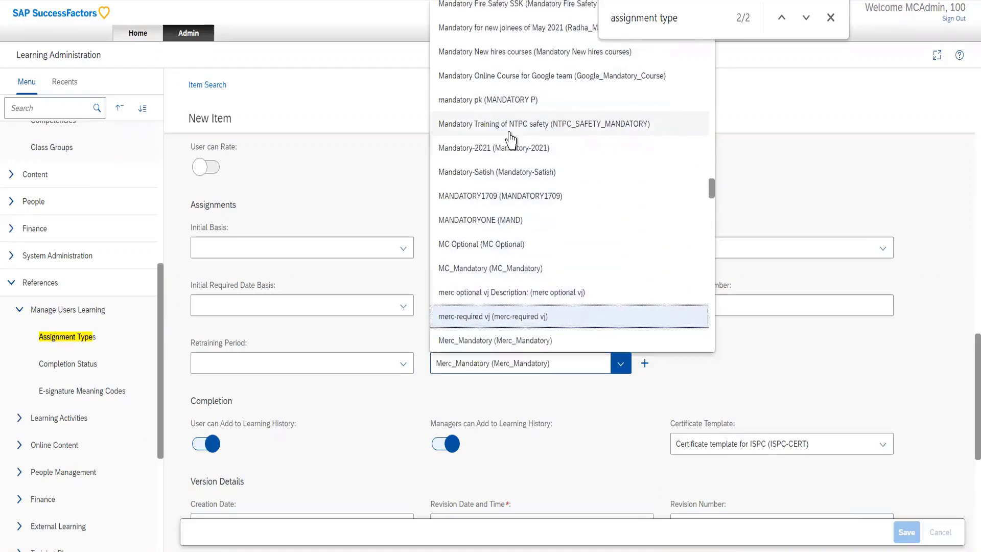
key(Down)
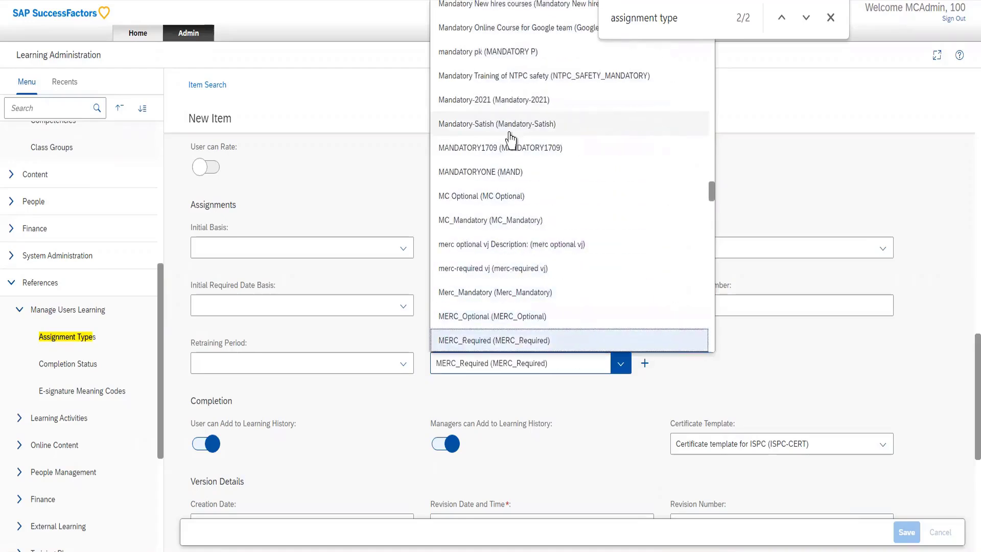
key(m)
key(m)
key(m)
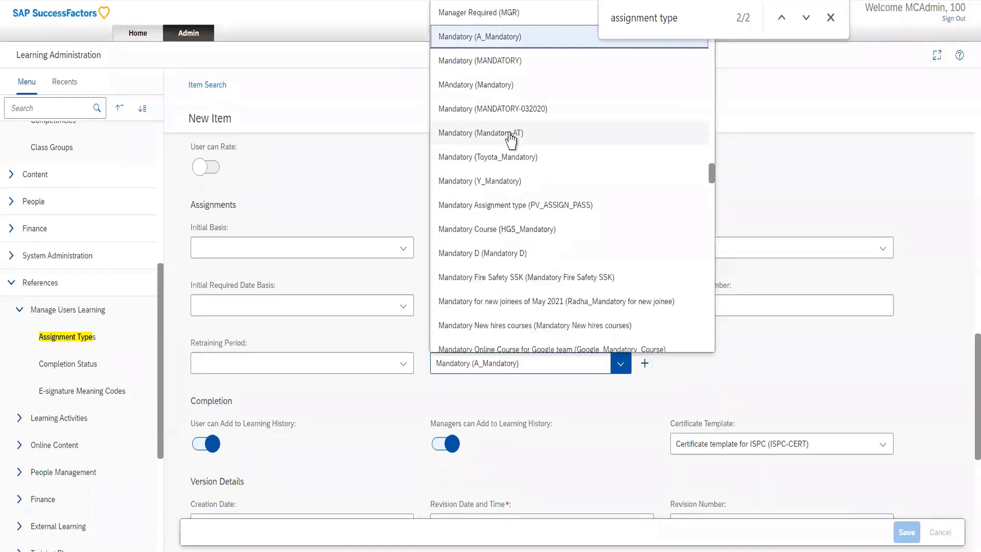
key(m)
key(m)
key(m)
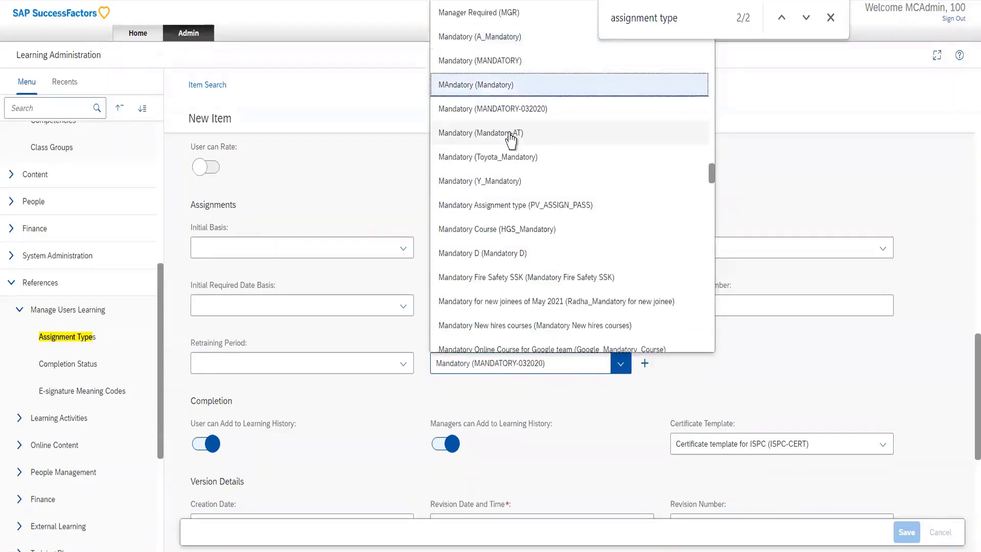
key(m)
key(m)
key(m)
key(m)
key(m)
key(m)
key(m)
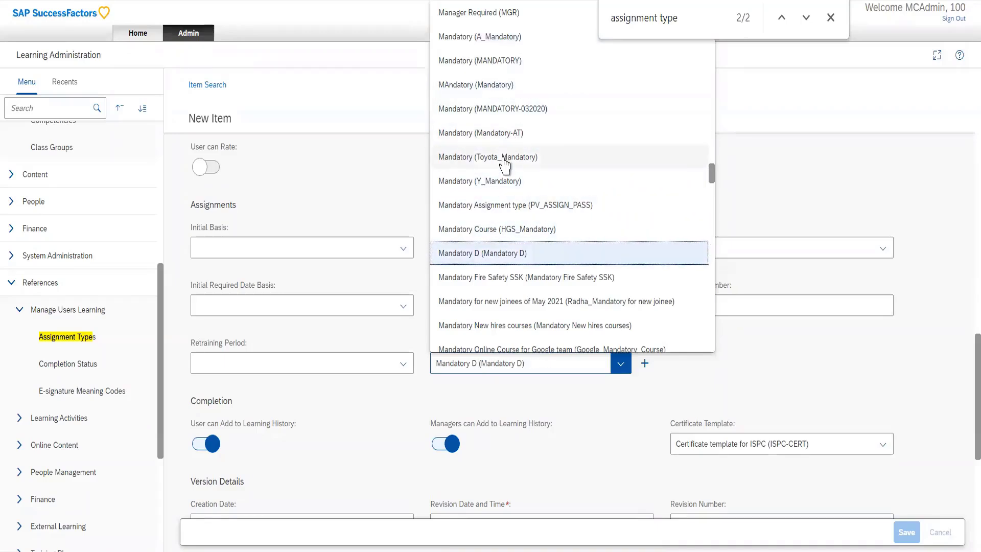
key(t)
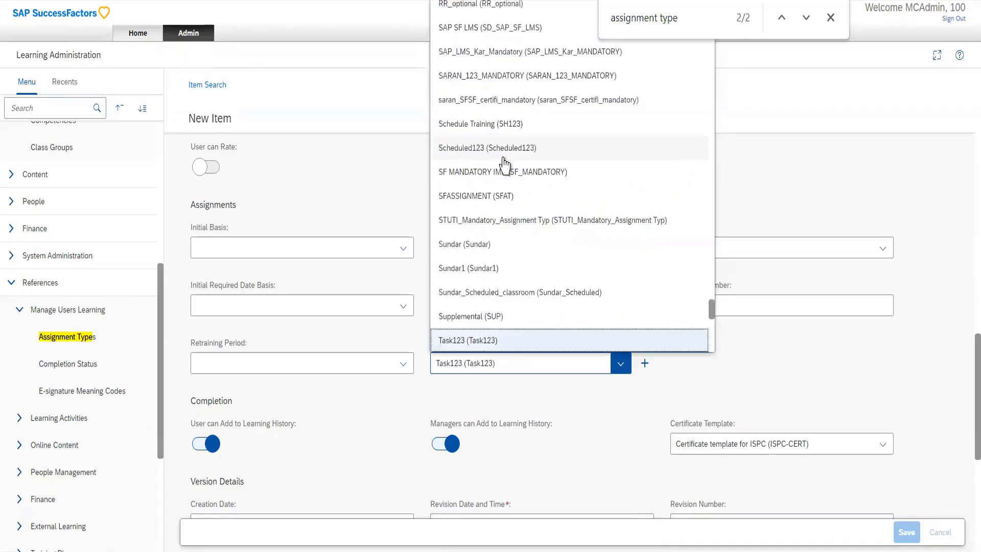
key(m)
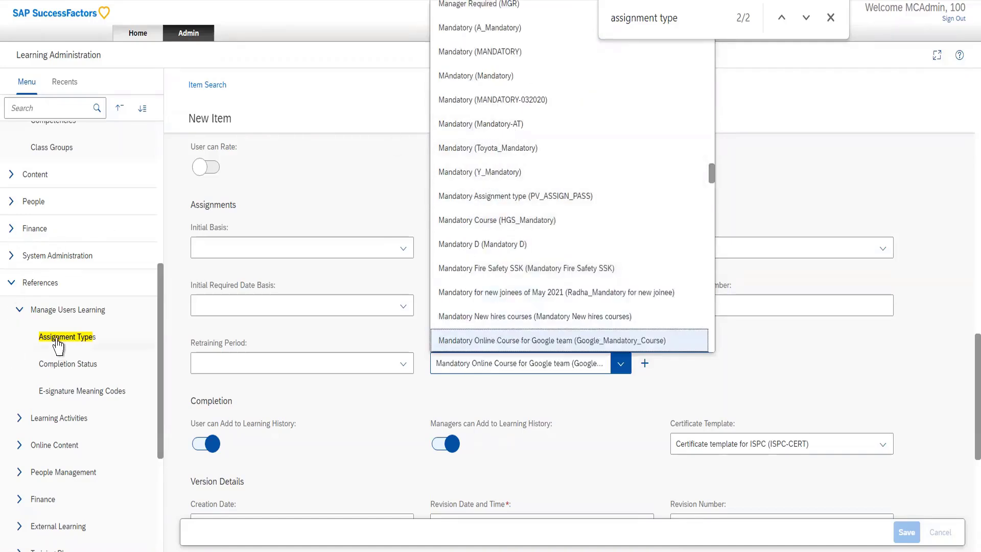
Step: Return to the Assignment Types reference and search for an Assignment Type ID starting with "Y_Mandatory"
click(97, 334)
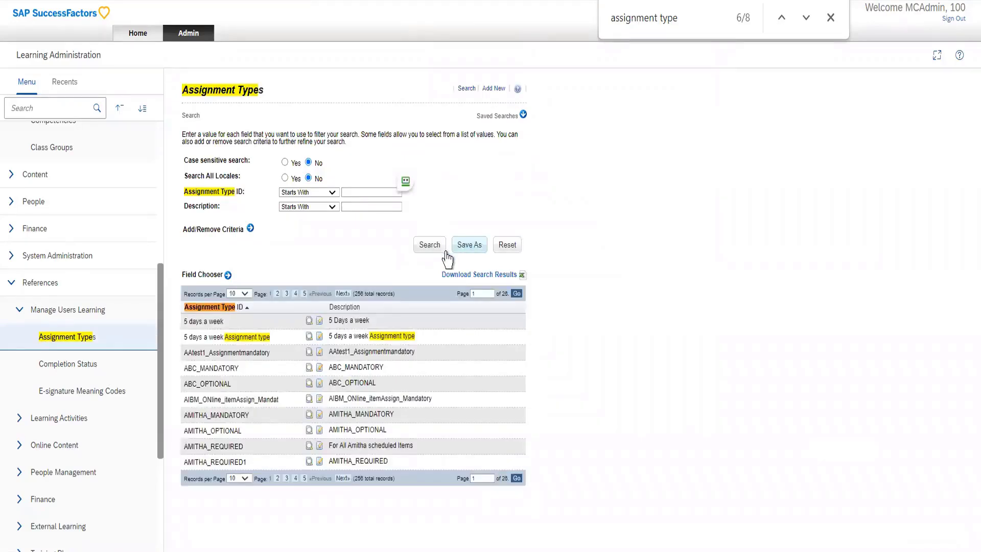
click(370, 192)
text(Y_Manadatory)
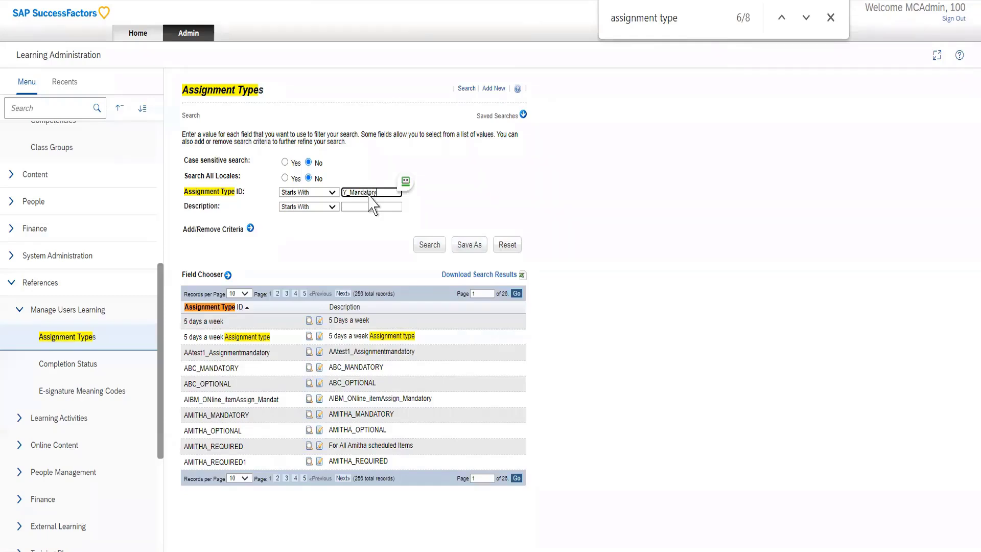
key(Return)
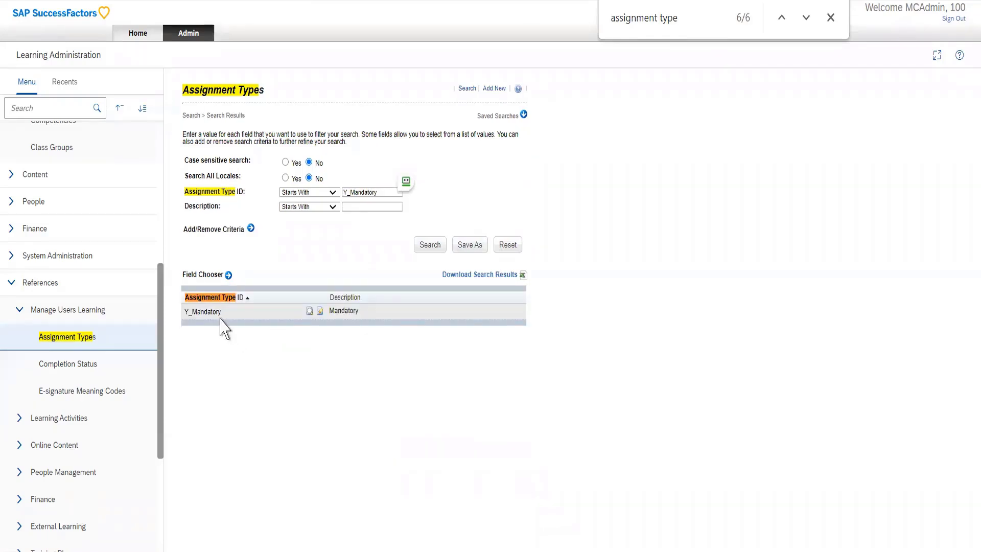
drag(205, 312, 220, 314)
Step: Open the Completion Status reference and search for Completion Status IDs containing "complete"
click(72, 366)
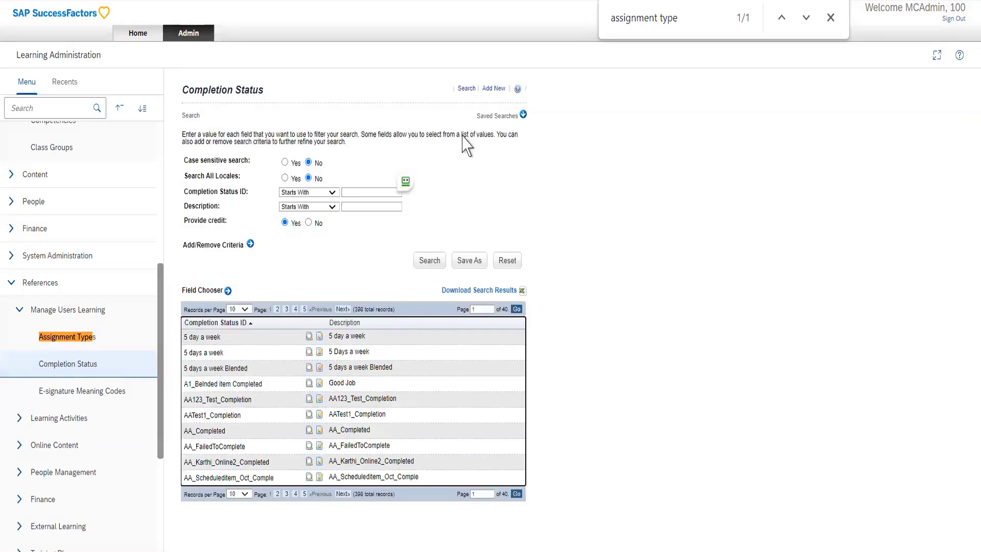
click(420, 261)
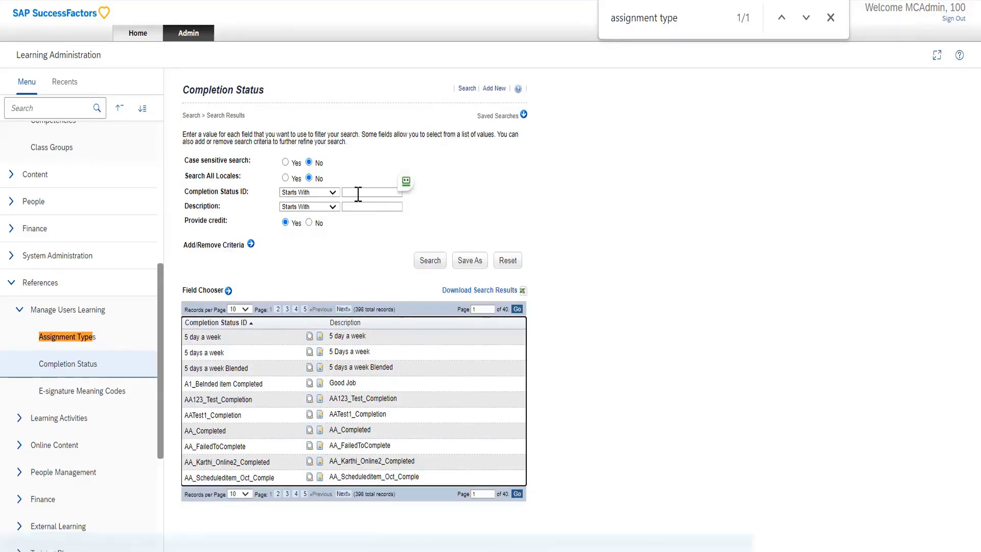
click(356, 193)
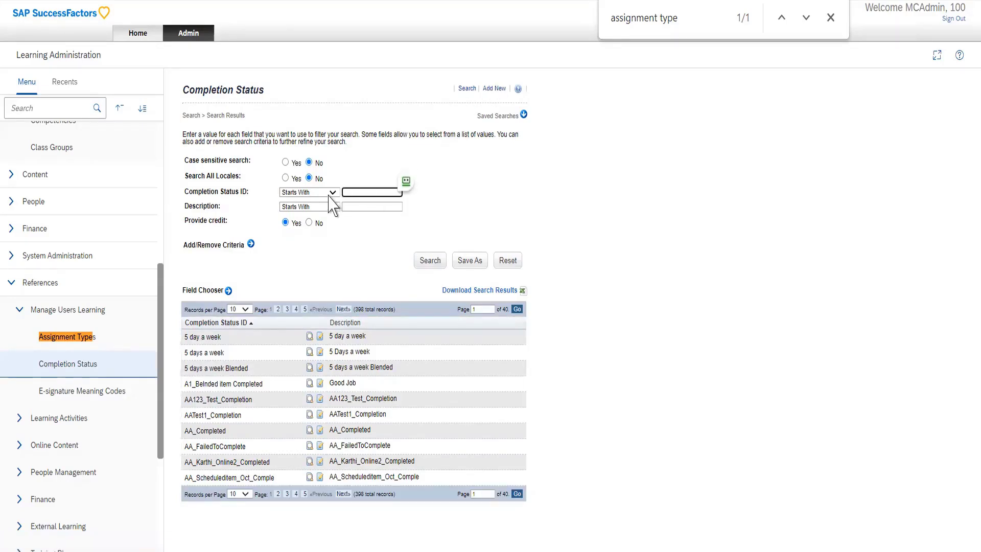
click(330, 194)
click(300, 220)
click(305, 194)
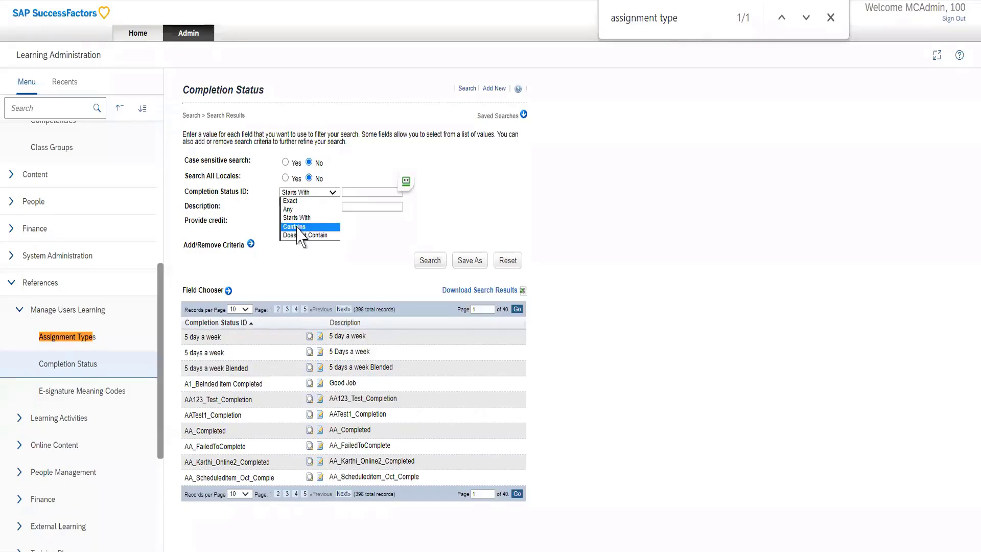
click(299, 226)
click(367, 193)
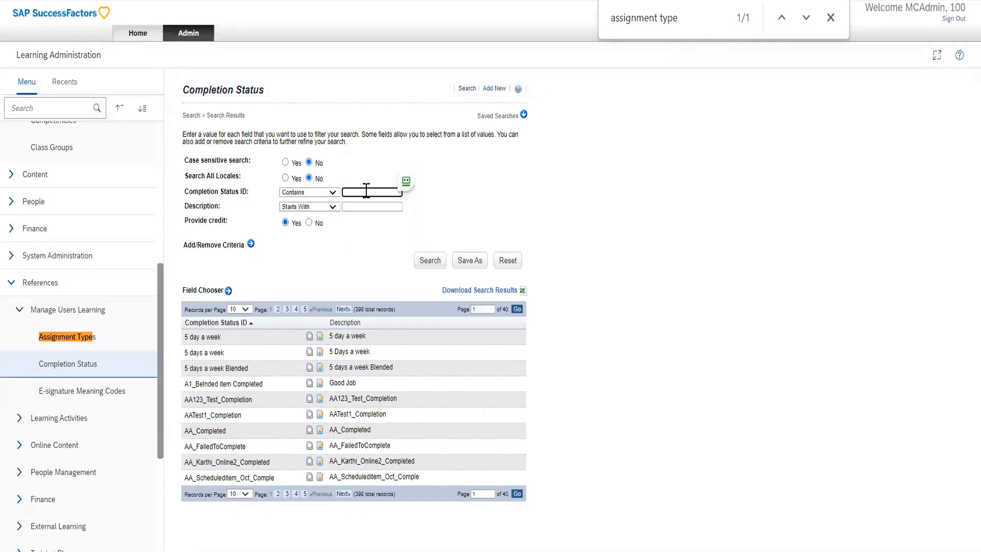
text(complete)
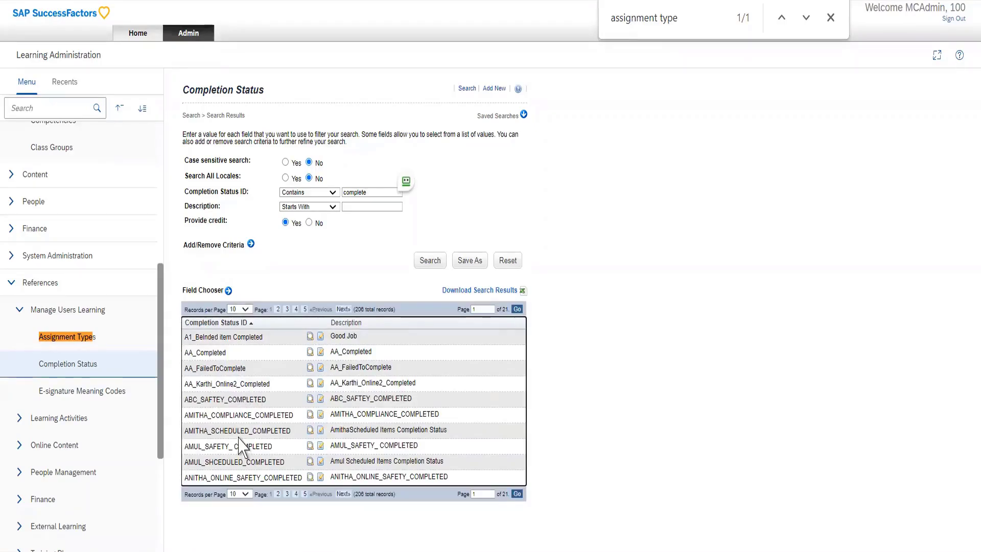
Step: Narrow the completion status search to IDs that match "complete" exactly
click(333, 192)
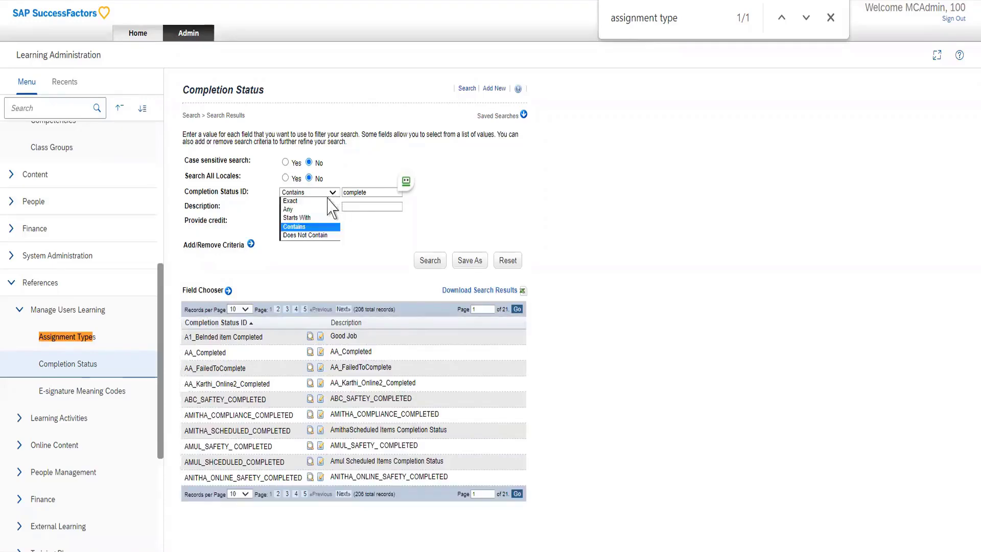
click(303, 202)
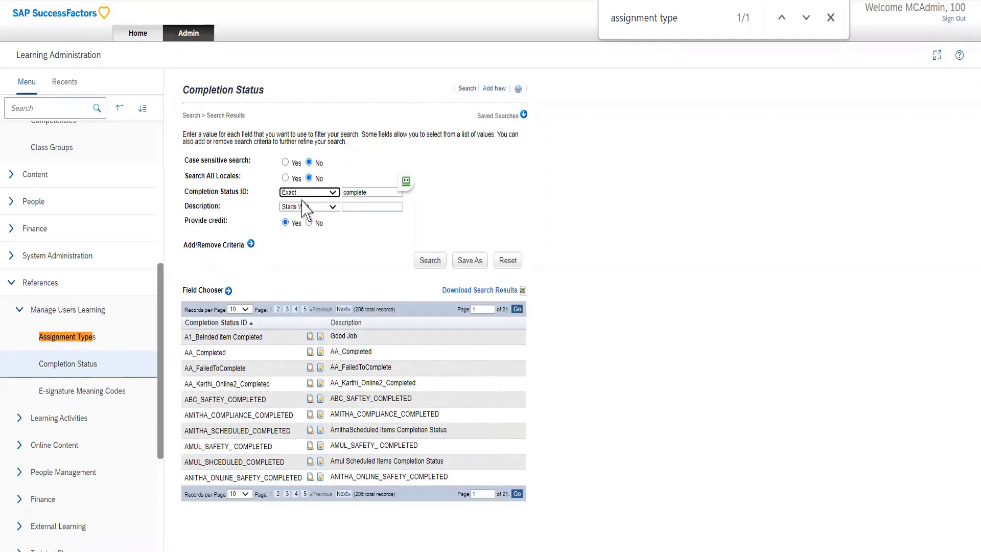
click(363, 193)
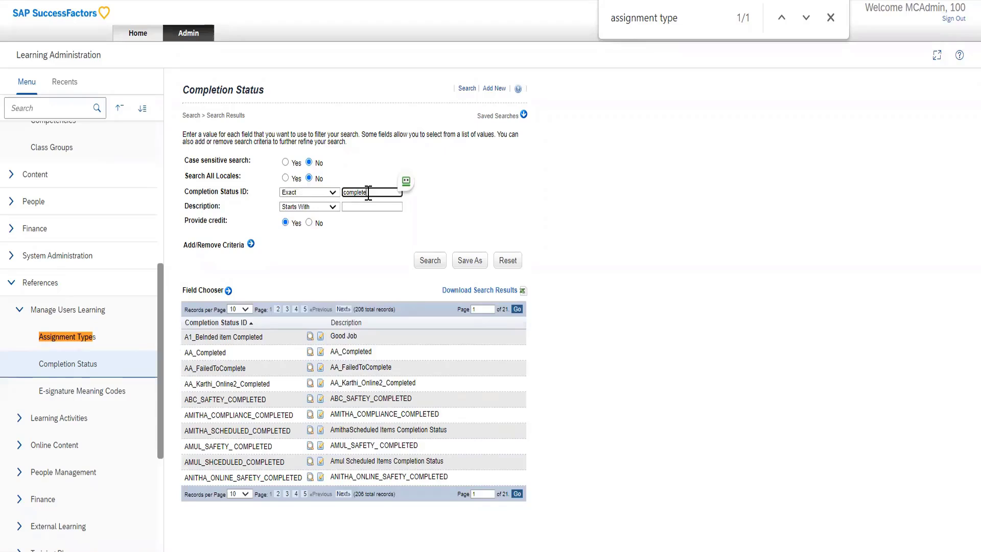
click(428, 261)
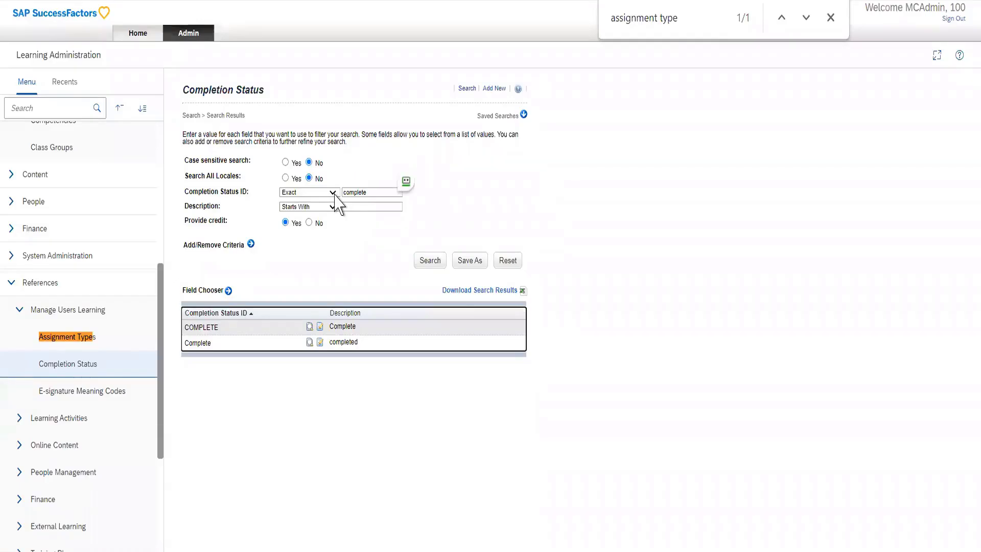
scroll(44, 271, up, 6)
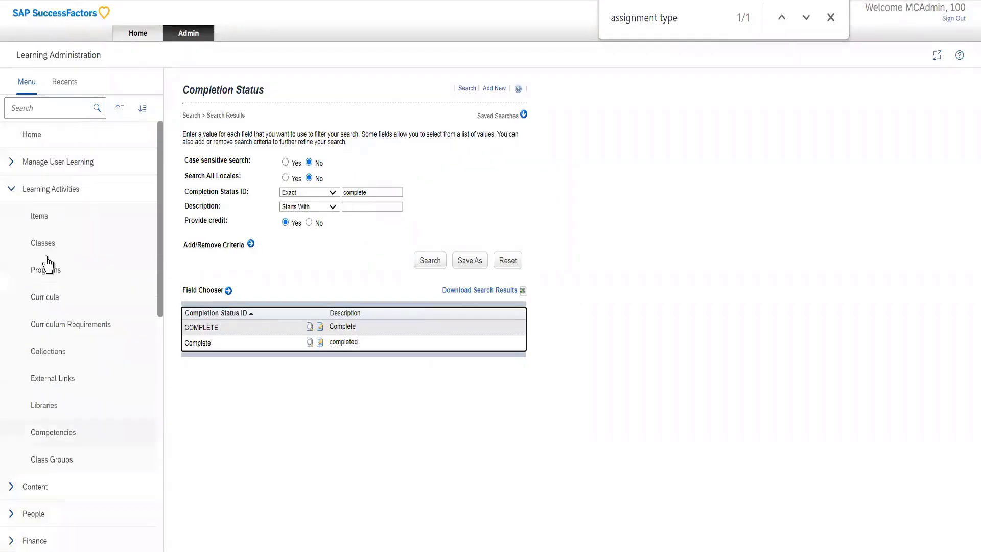
Step: Start a new learning item and search its page for "completion st" to locate the Completion Status field
click(45, 220)
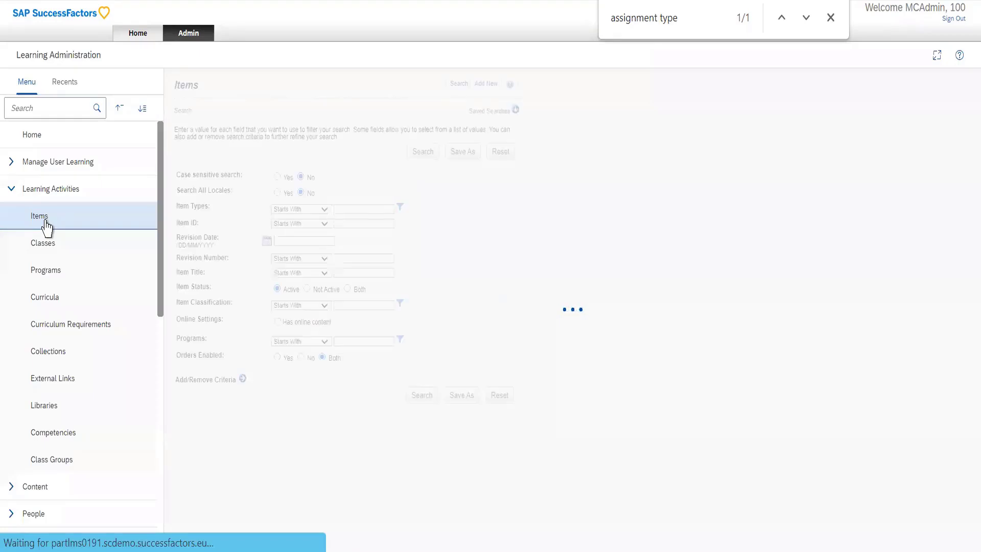
click(485, 85)
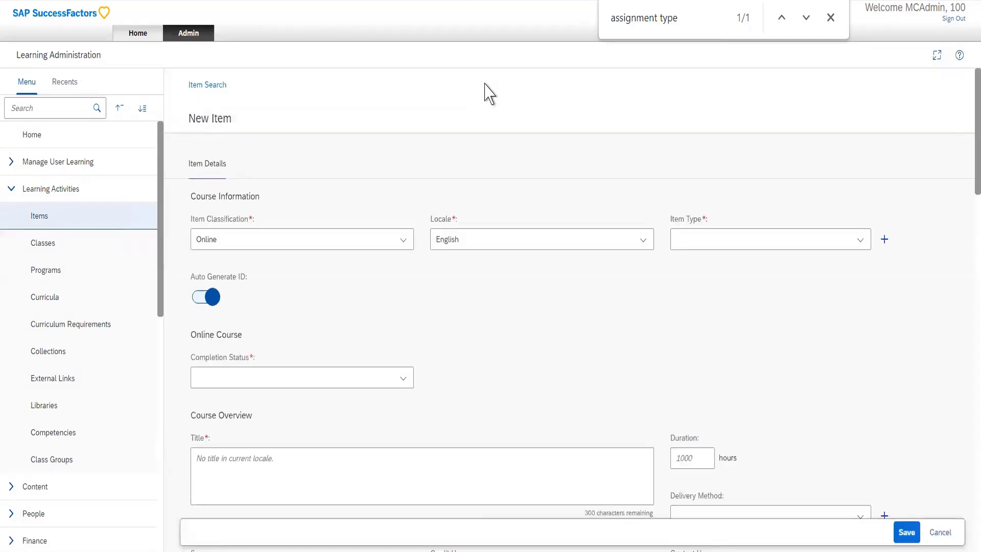
key(ctrl+f)
text(compl)
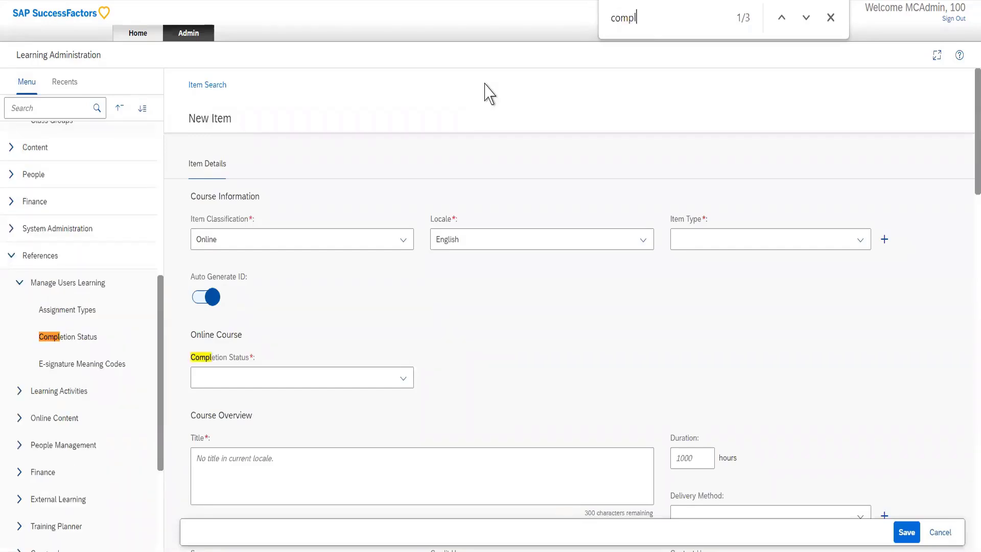
text(etion st)
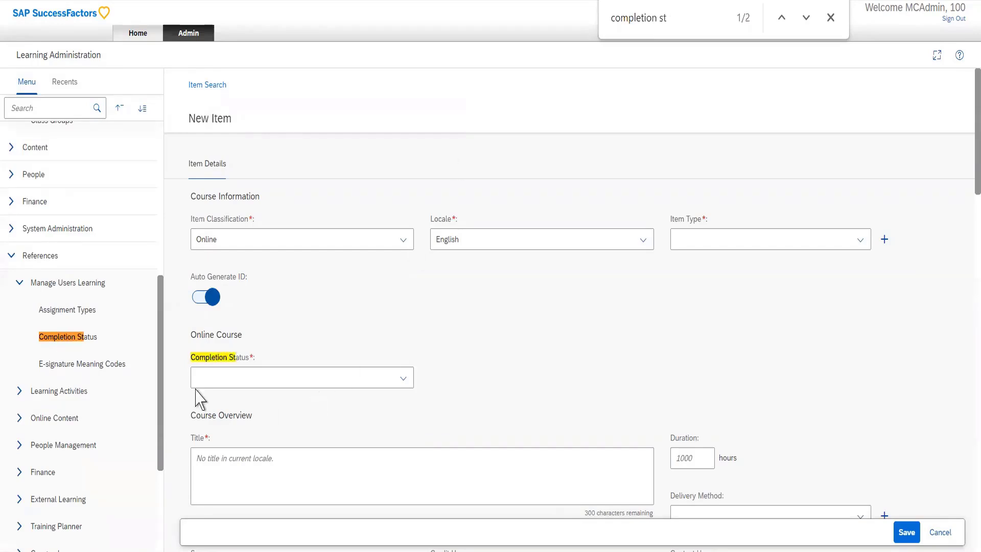
Step: Examine the choices offered for the new item's Completion Status under Online Course
click(403, 379)
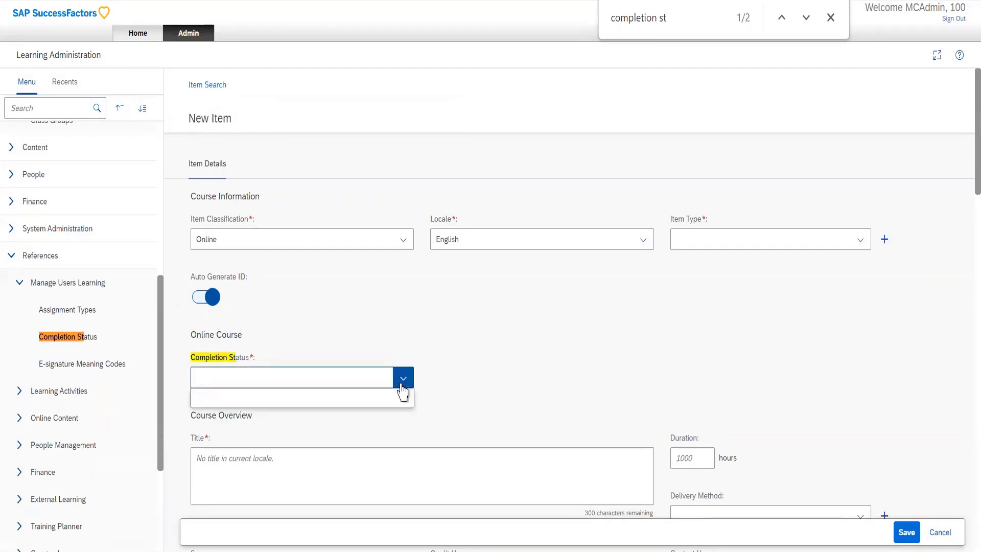
click(402, 384)
click(402, 385)
click(401, 384)
click(401, 384)
click(402, 383)
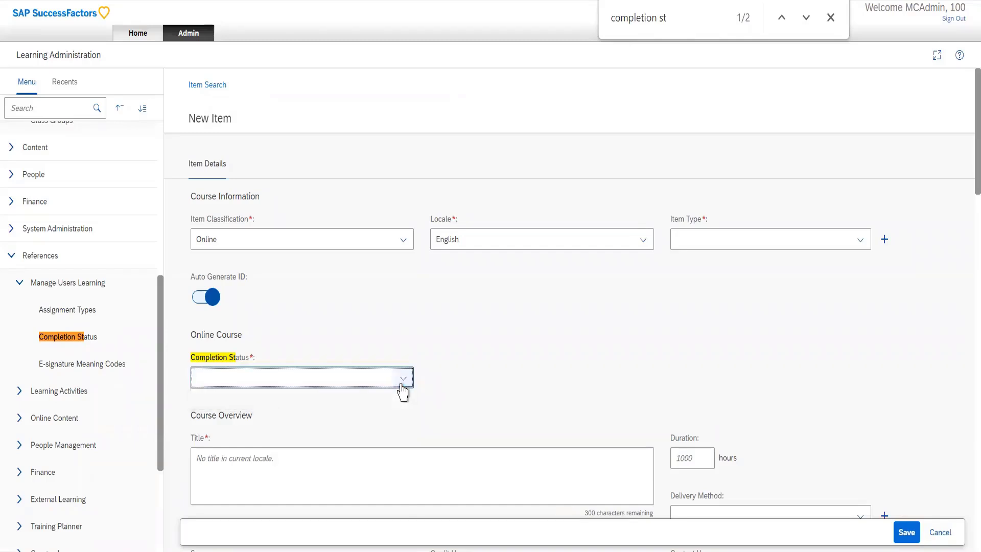
click(402, 383)
click(402, 386)
click(403, 385)
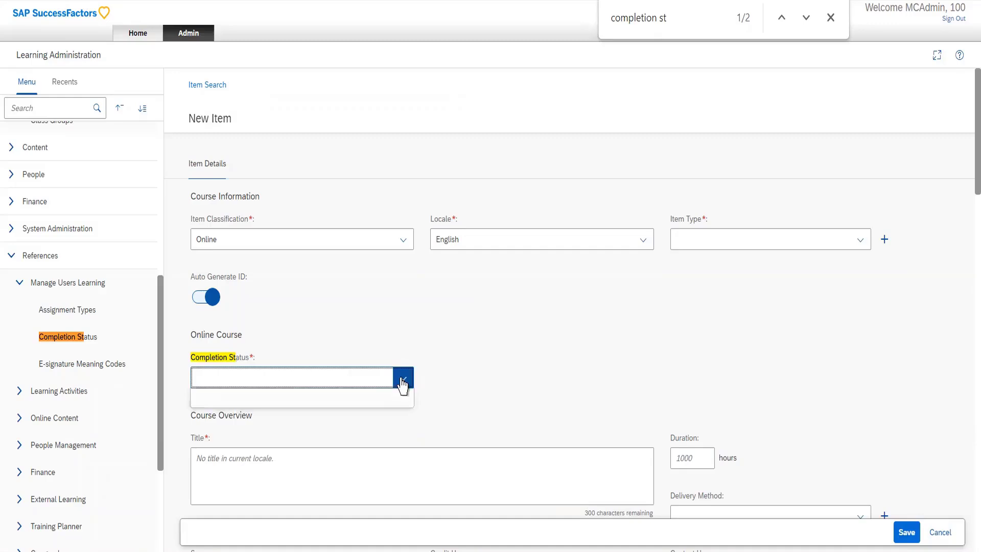
click(402, 384)
click(402, 385)
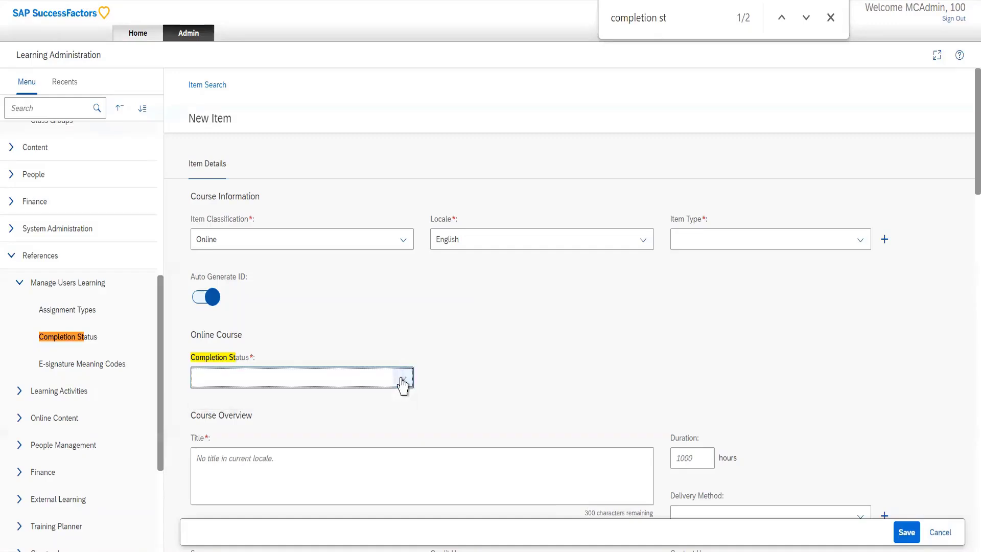
click(402, 384)
click(394, 358)
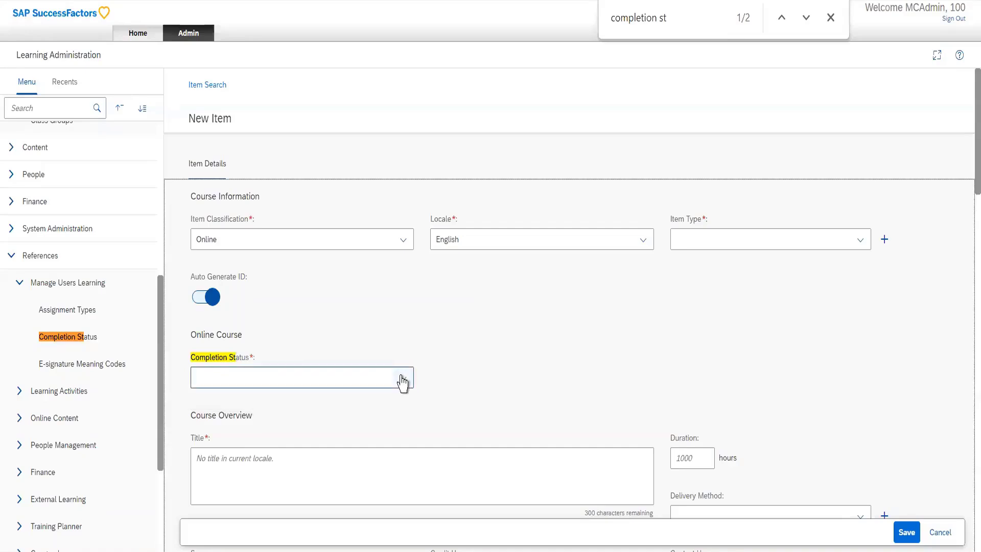
click(401, 378)
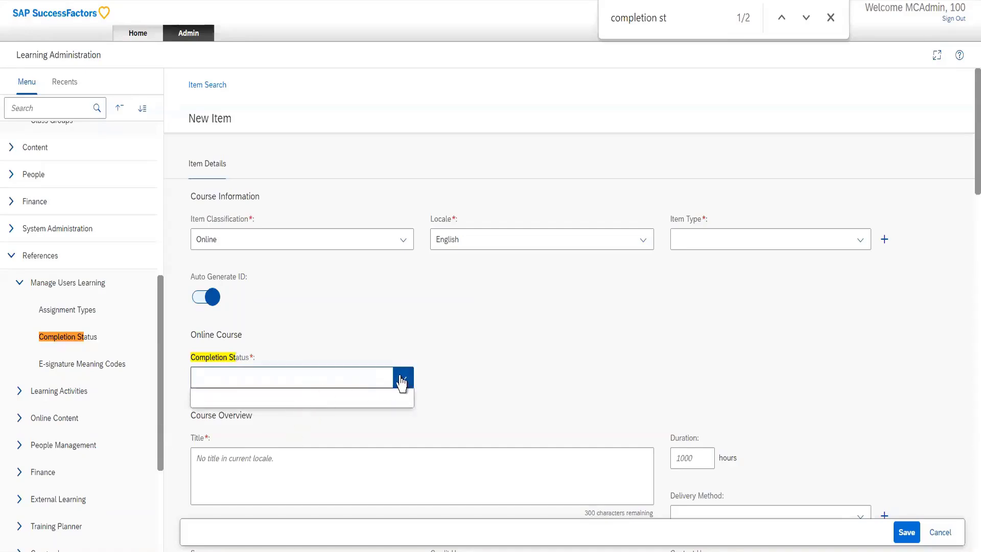
click(402, 382)
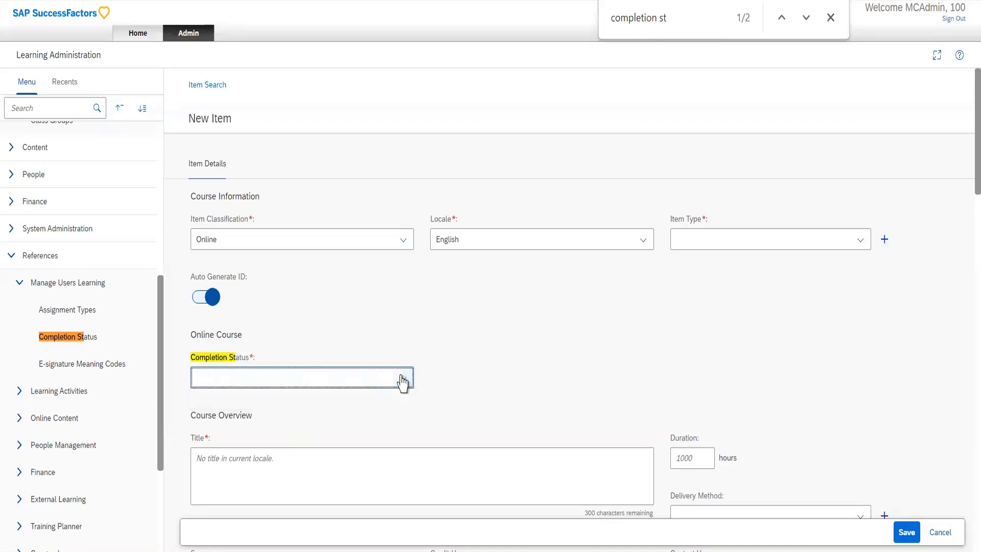
Step: Open the CREATE-ADMIN code in the E-signature Meaning Codes reference and select its description text
click(72, 361)
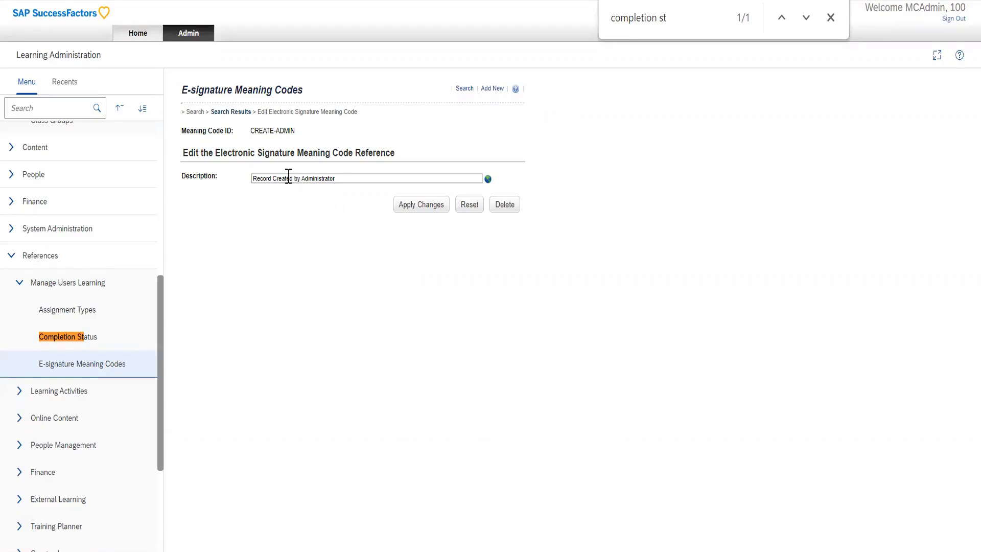
drag(343, 179, 223, 178)
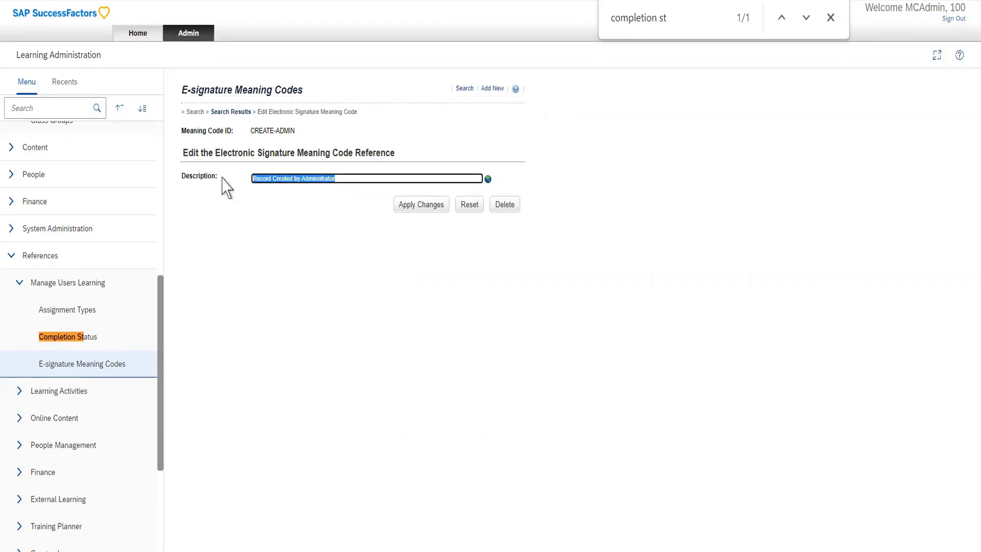